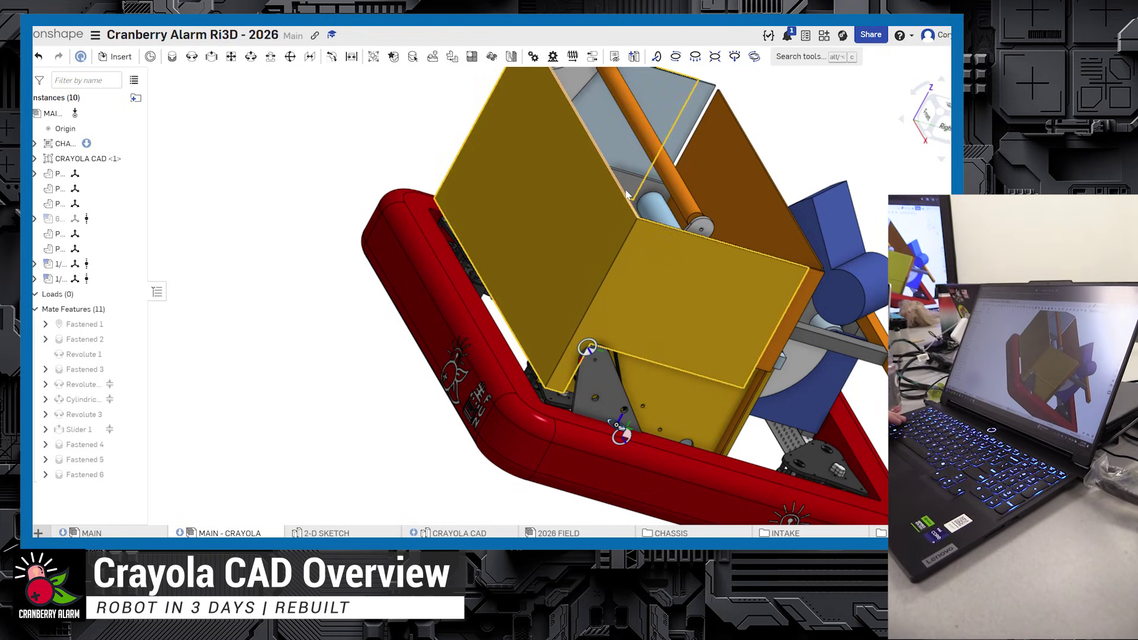
# Examine the robot assembly's hopper, roller and shooter layout from several sides
pyautogui.moveTo(676, 195); pyautogui.dragTo(468, 279, button='right')
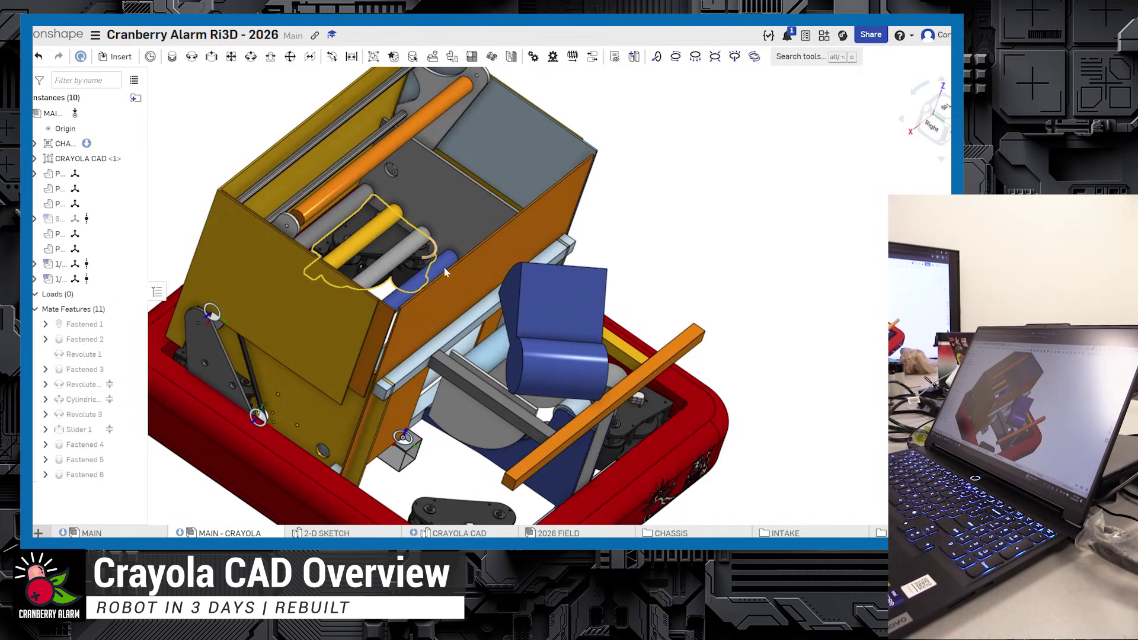
pyautogui.moveTo(433, 262); pyautogui.dragTo(459, 276, button='middle')
pyautogui.moveTo(517, 272)
pyautogui.mouseDown(button='right')
pyautogui.moveTo(564, 297)
pyautogui.moveTo(515, 279)
pyautogui.moveTo(513, 295)
pyautogui.mouseUp(button='right')
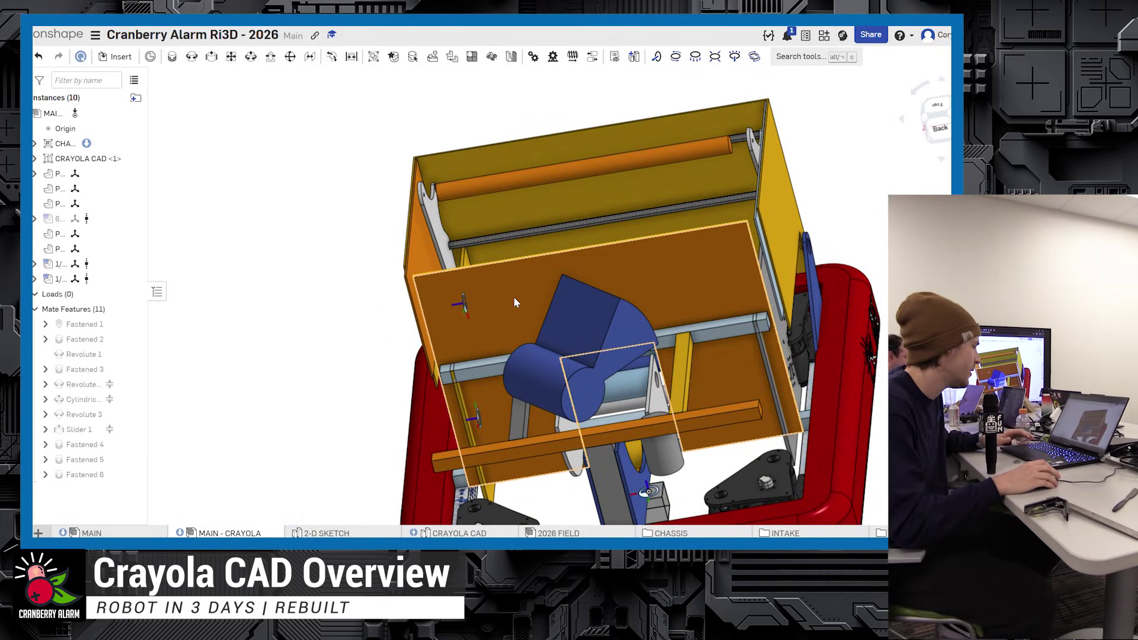
pyautogui.moveTo(555, 324); pyautogui.dragTo(524, 300, button='right')
pyautogui.moveTo(412, 289); pyautogui.dragTo(475, 271, button='right')
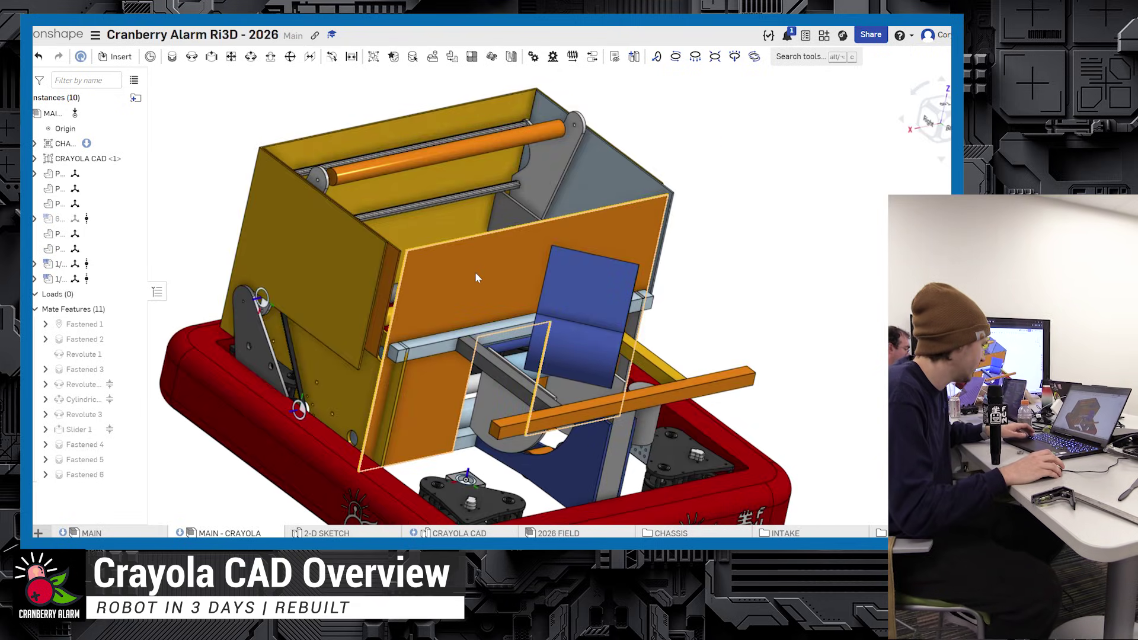
# Open the 2-D SKETCH part studio and examine the field elements and robot layout sketches
pyautogui.click(332, 533)
pyautogui.scroll(-3, 572, 334)
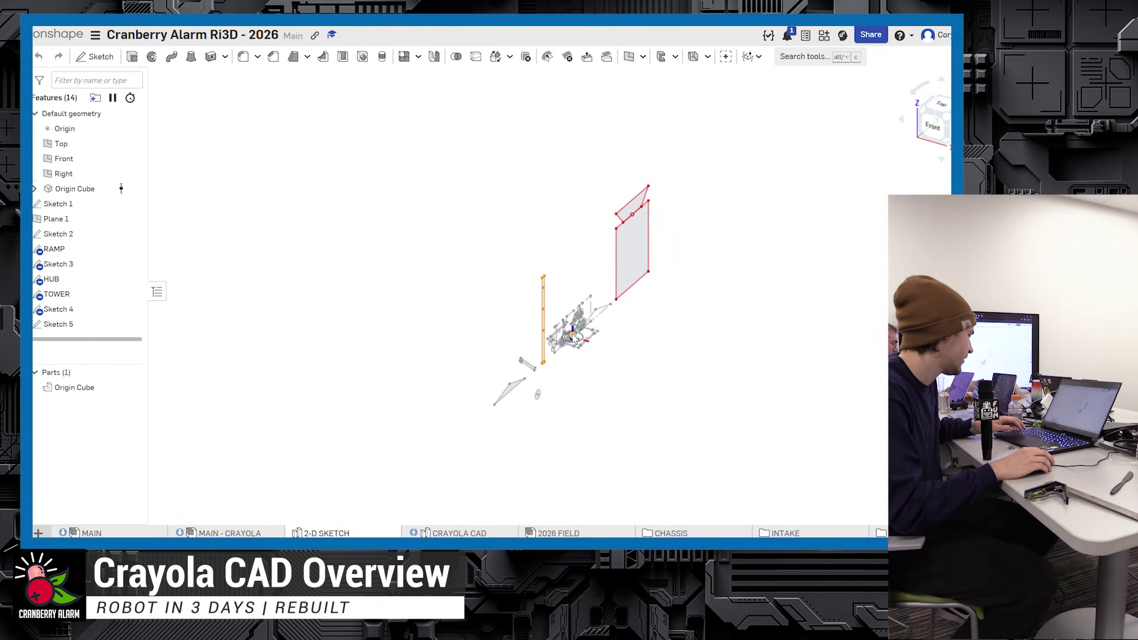
pyautogui.scroll(7, 572, 334)
pyautogui.moveTo(572, 333); pyautogui.dragTo(536, 302, button='right')
pyautogui.scroll(-3, 521, 326)
pyautogui.moveTo(562, 304); pyautogui.dragTo(526, 328, button='middle')
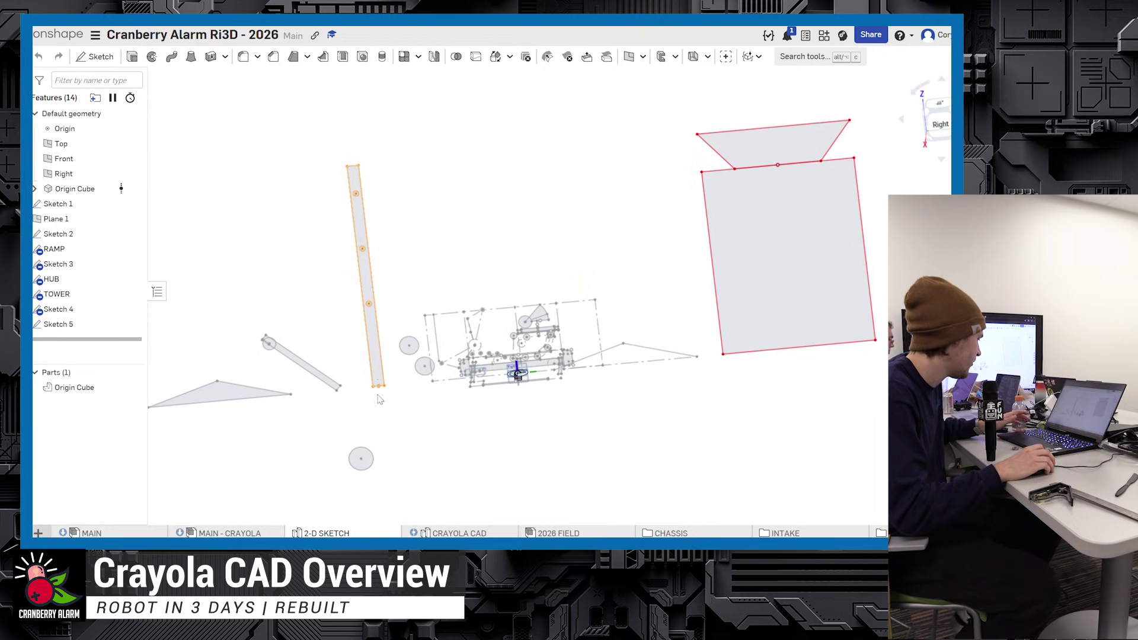
pyautogui.scroll(3, 553, 401)
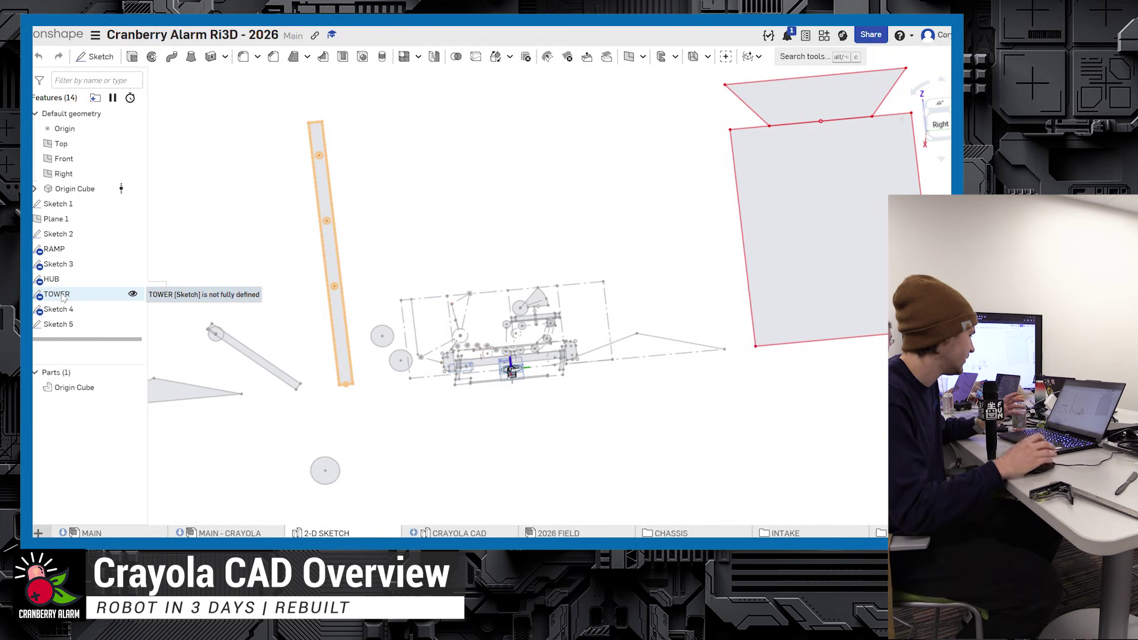
pyautogui.scroll(-2, 528, 351)
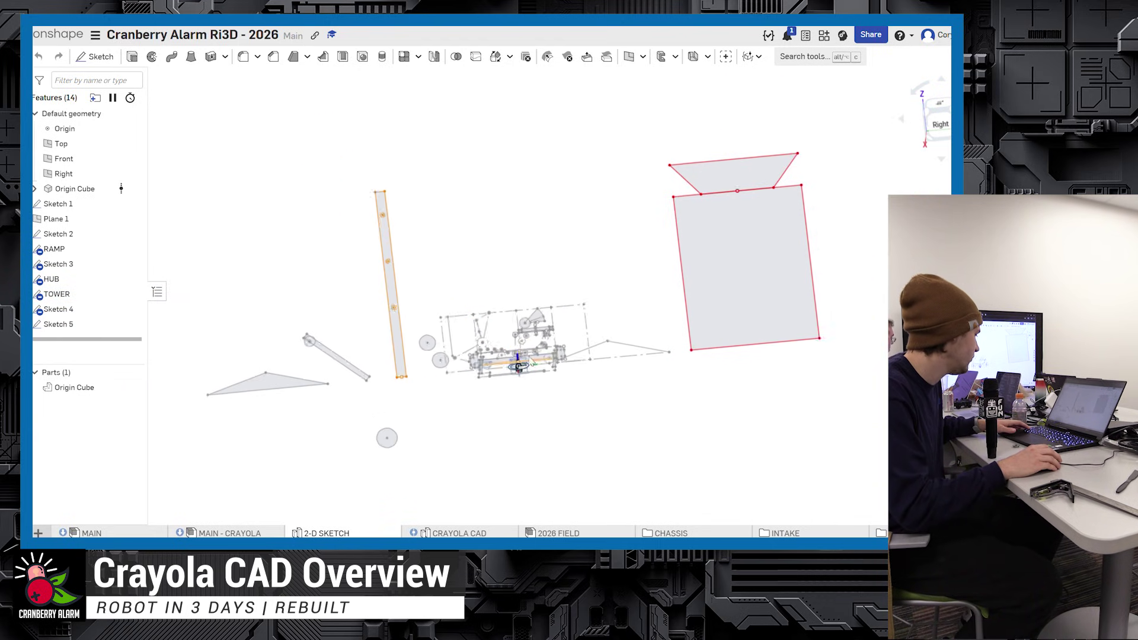
# Examine Sketch 4's robot side profile square to the Right plane and close the sketch
pyautogui.scroll(6, 511, 348)
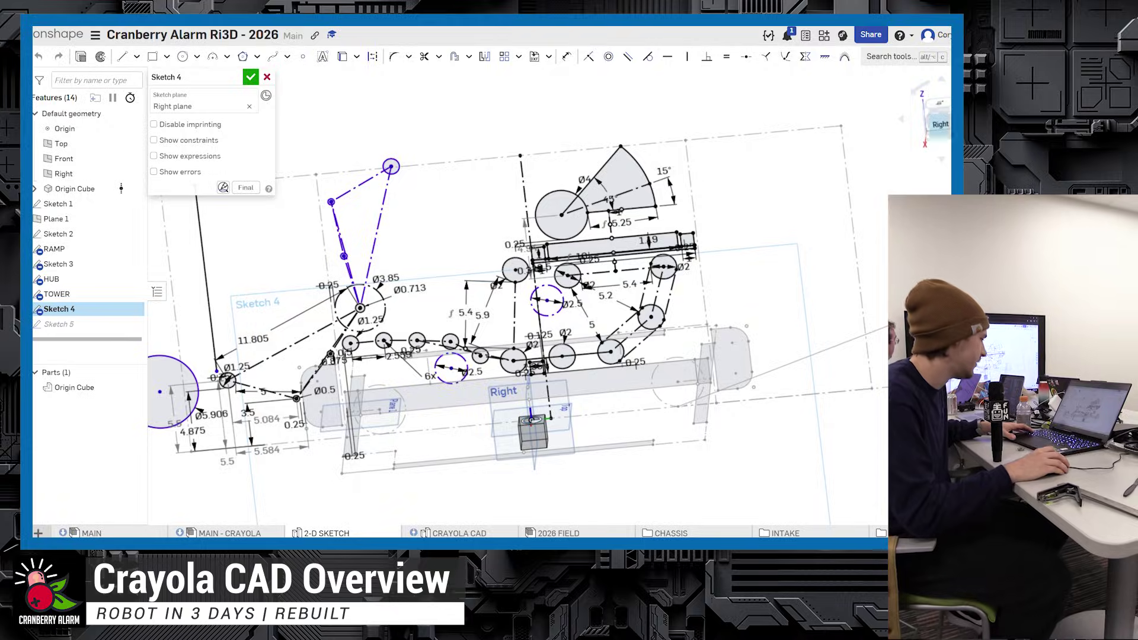
pyautogui.click(945, 129)
pyautogui.scroll(3, 527, 356)
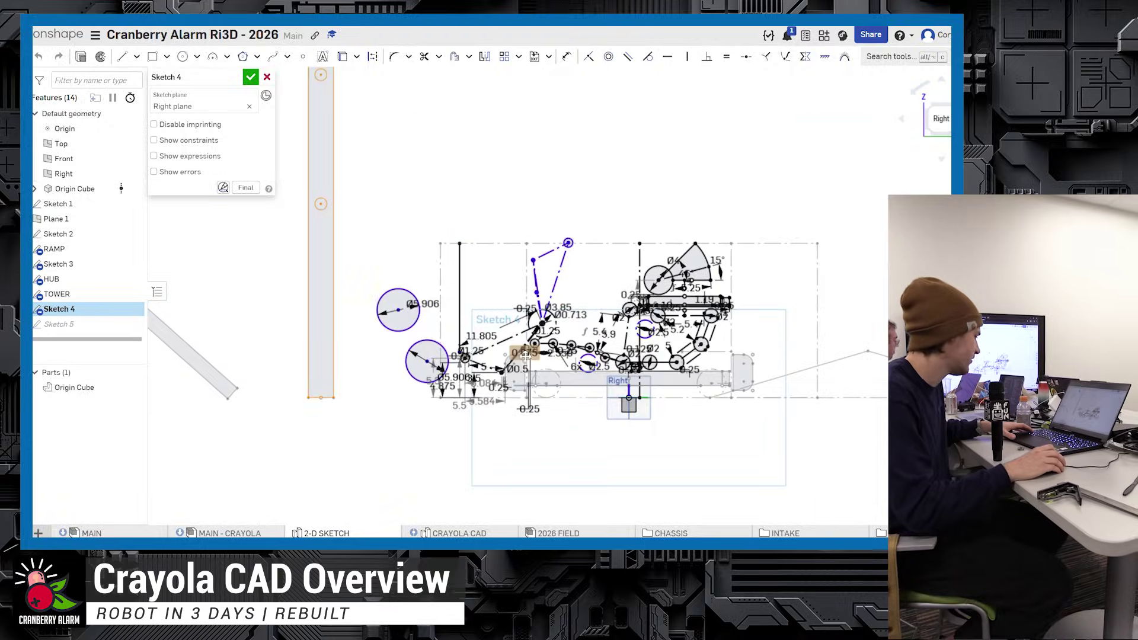
pyautogui.scroll(2, 430, 371)
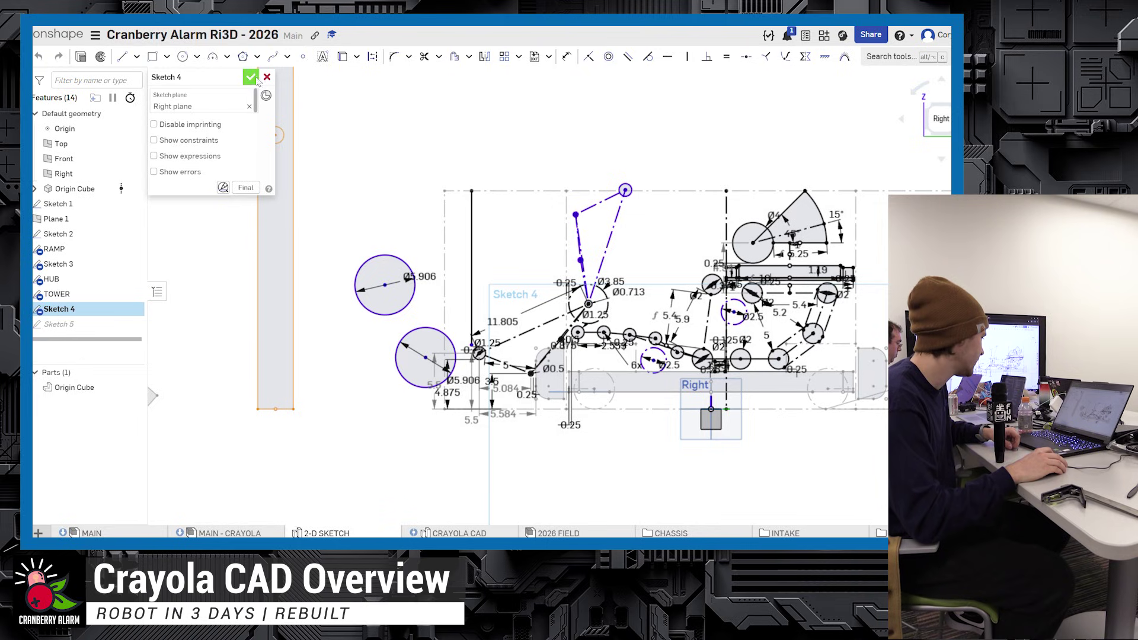
pyautogui.press('Return')
# Open the CRAYOLA CAD part studio and examine the rollers, frame rails and blue shooter hood from several sides
pyautogui.click(437, 534)
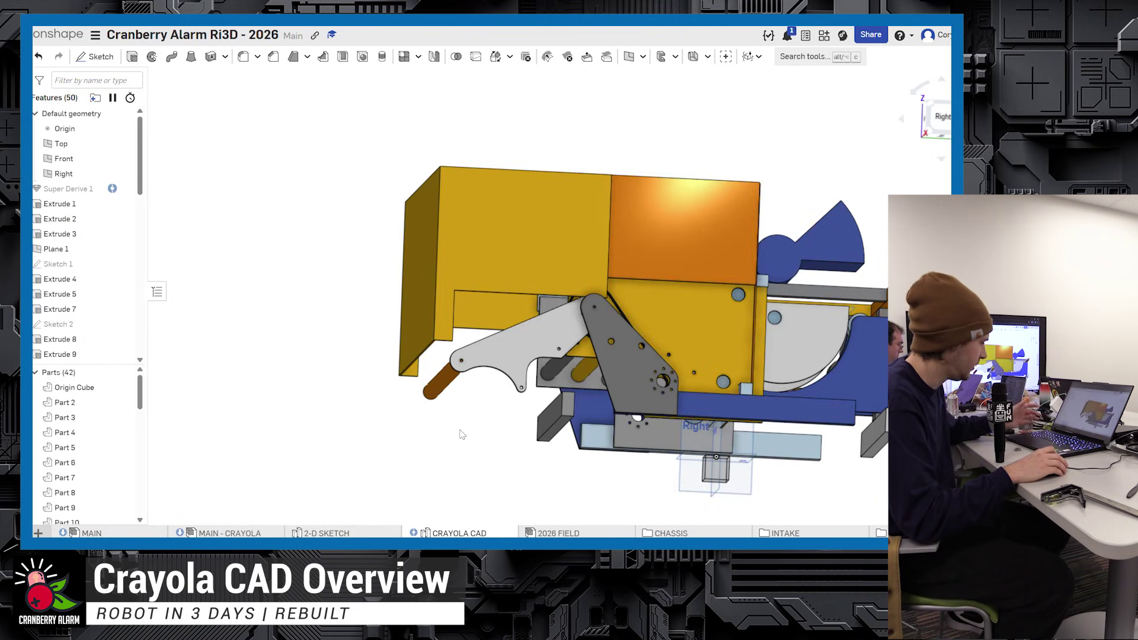
pyautogui.moveTo(471, 299); pyautogui.dragTo(665, 271, button='right')
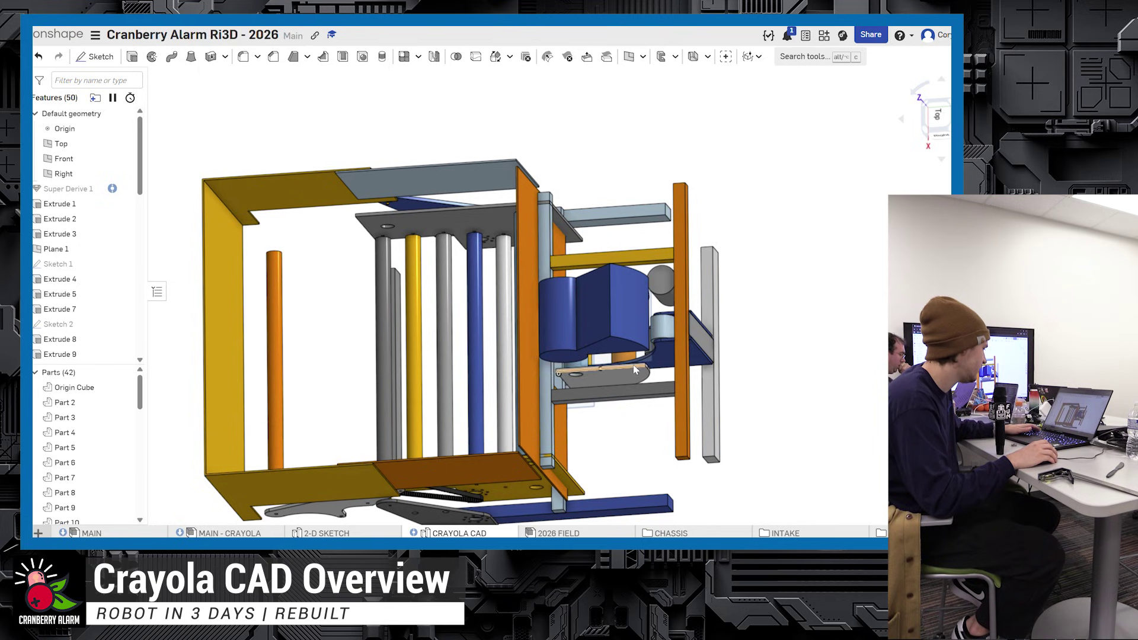
pyautogui.moveTo(635, 370); pyautogui.dragTo(630, 264, button='right')
pyautogui.scroll(3, 628, 269)
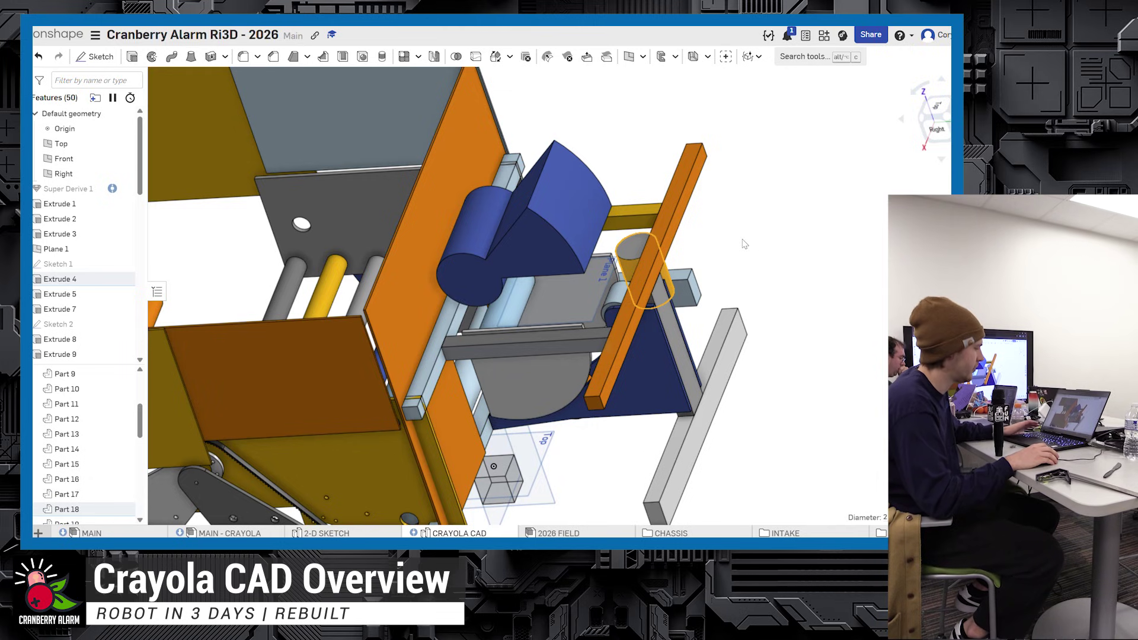
pyautogui.moveTo(745, 244); pyautogui.dragTo(597, 287, button='right')
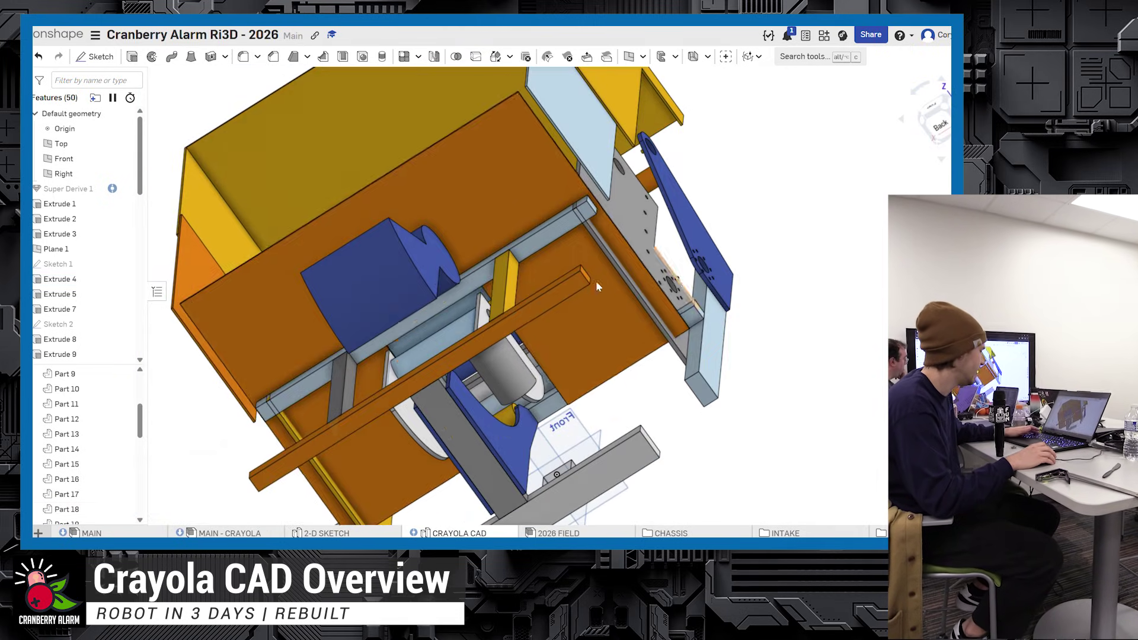
pyautogui.moveTo(507, 384); pyautogui.dragTo(545, 349, button='middle')
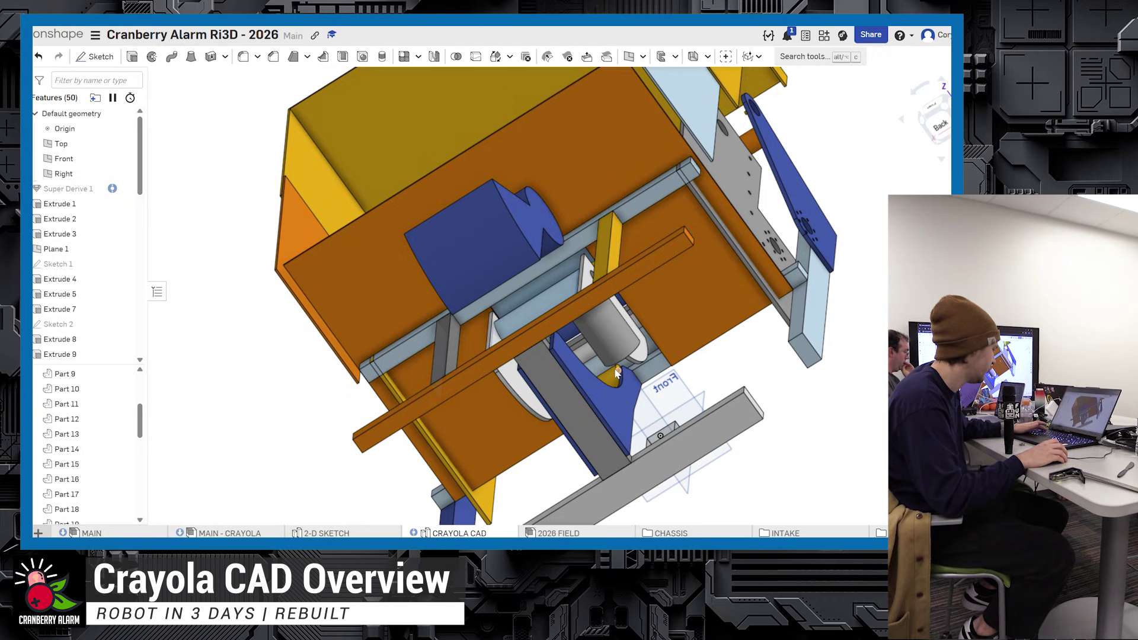
pyautogui.moveTo(615, 369); pyautogui.dragTo(571, 372, button='right')
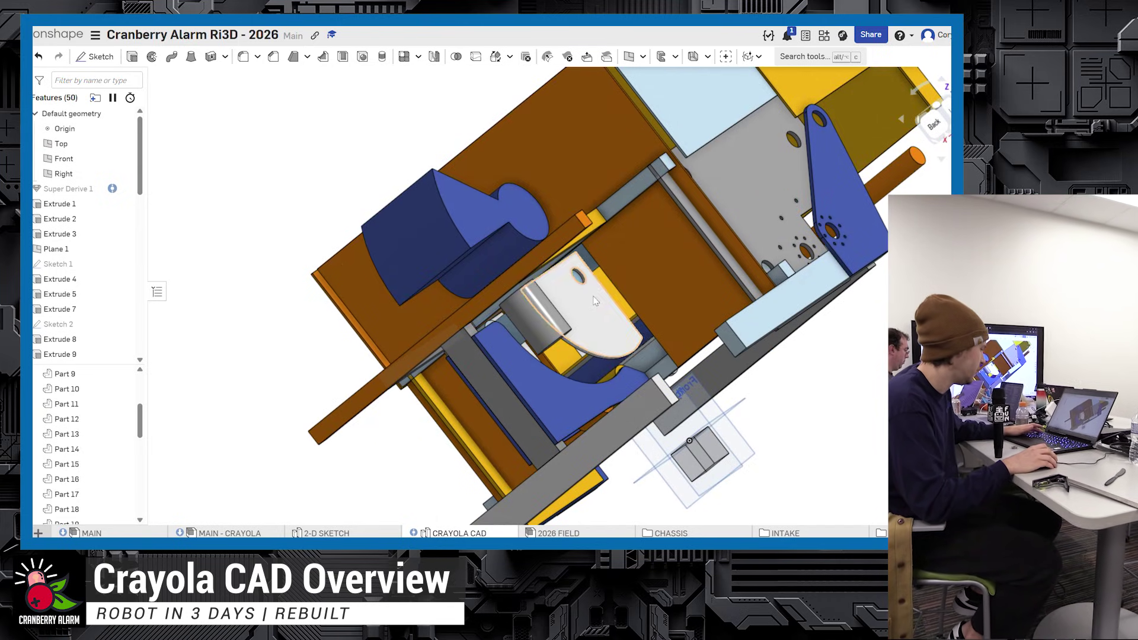
pyautogui.moveTo(595, 300); pyautogui.dragTo(658, 315, button='right')
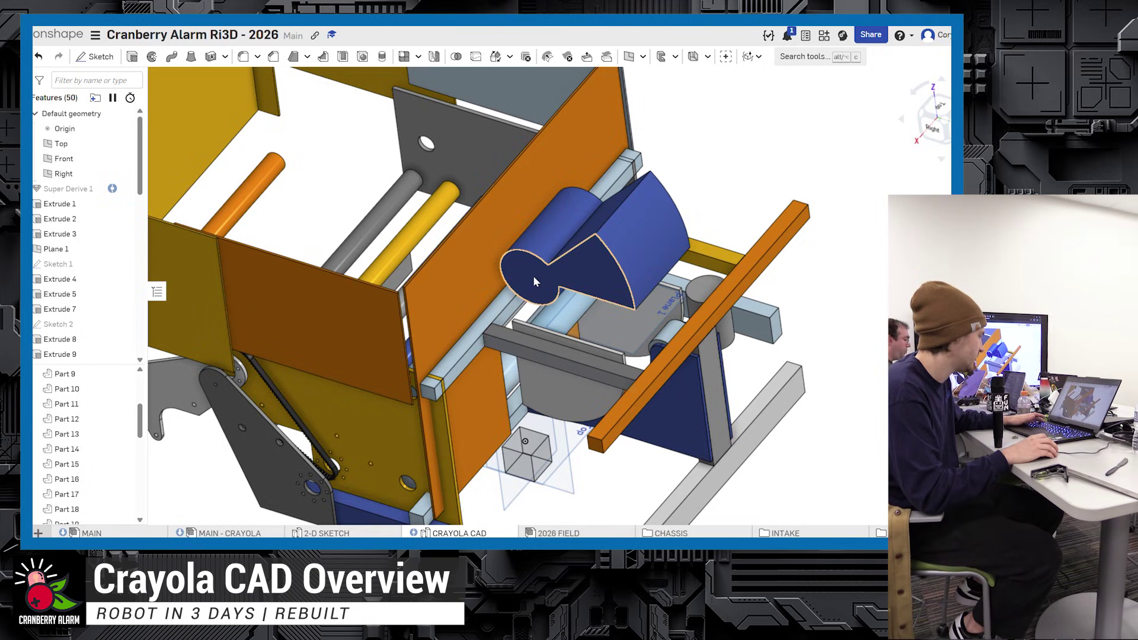
pyautogui.moveTo(636, 309); pyautogui.dragTo(586, 258, button='right')
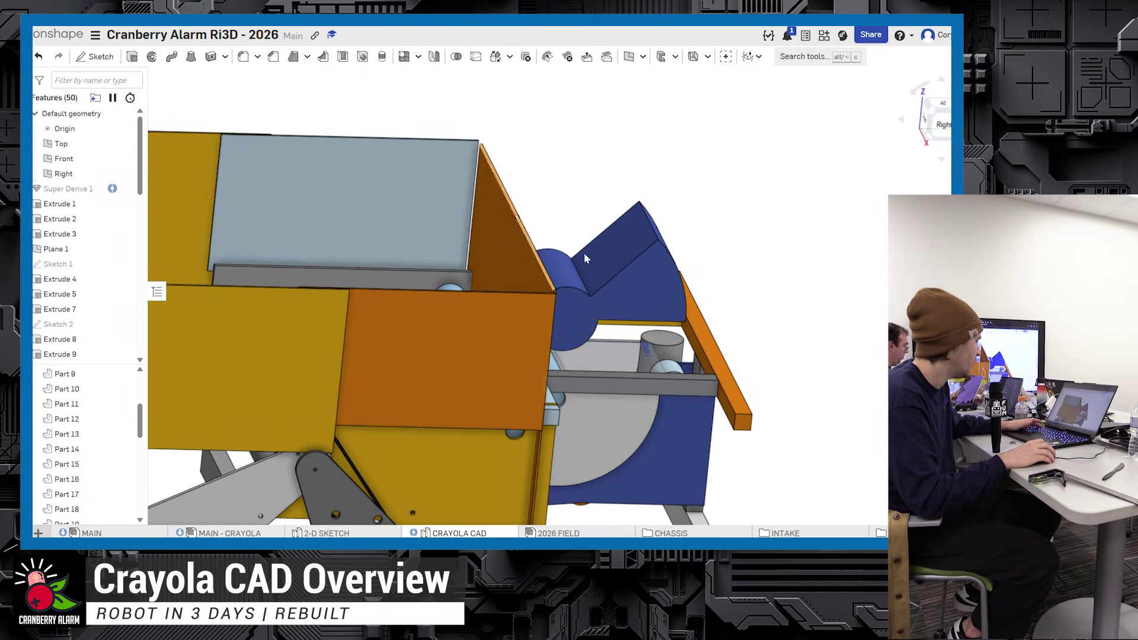
pyautogui.scroll(-3, 560, 274)
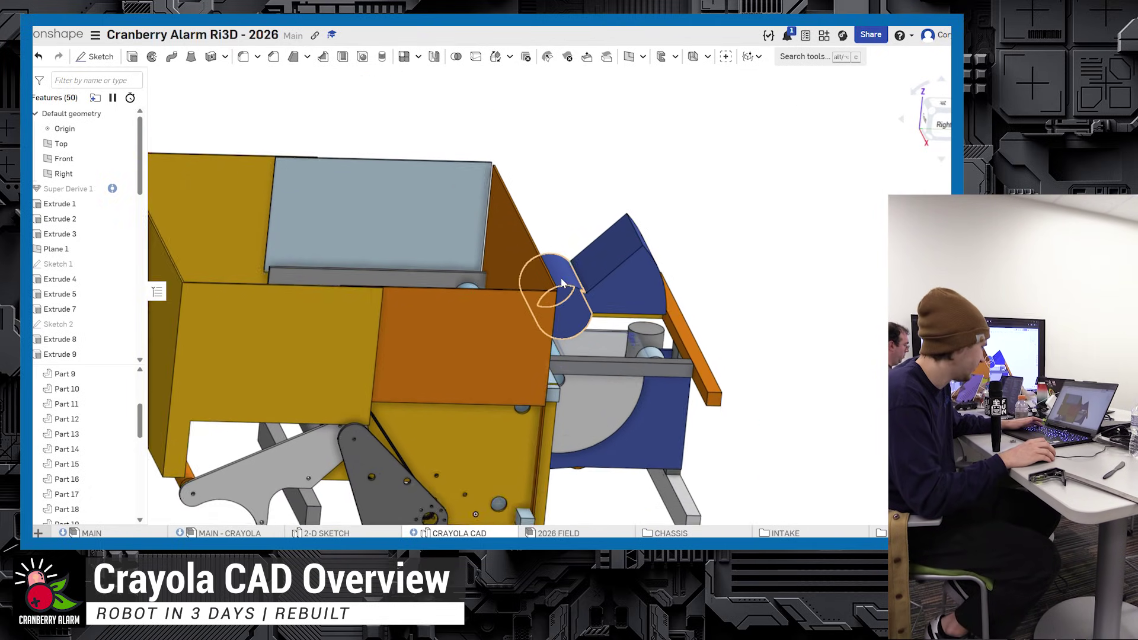
pyautogui.moveTo(559, 273); pyautogui.dragTo(584, 289, button='middle')
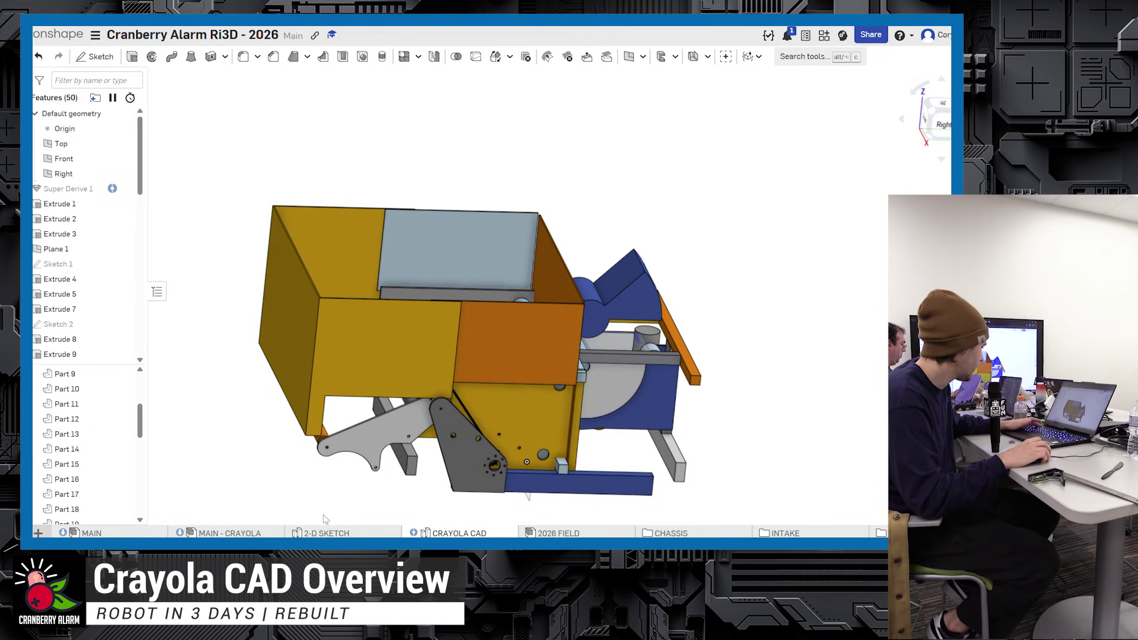
# Return to the MAIN - CRAYOLA assembly and examine the row of rollers inside the hopper
pyautogui.click(276, 533)
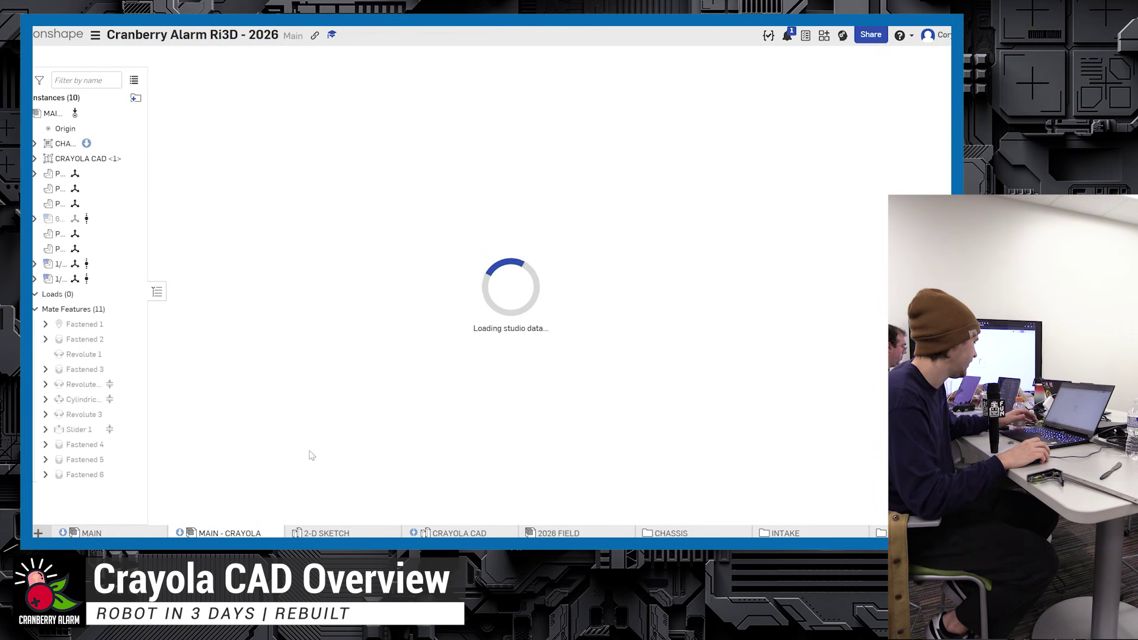
pyautogui.moveTo(316, 444); pyautogui.dragTo(502, 256, button='right')
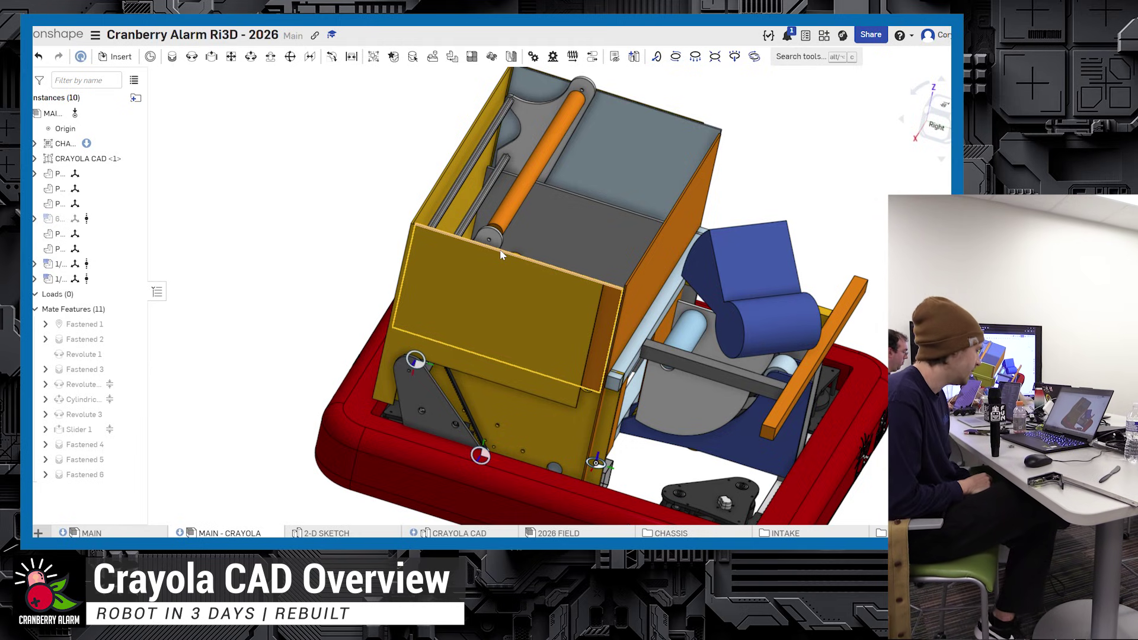
pyautogui.moveTo(503, 255); pyautogui.dragTo(511, 273)
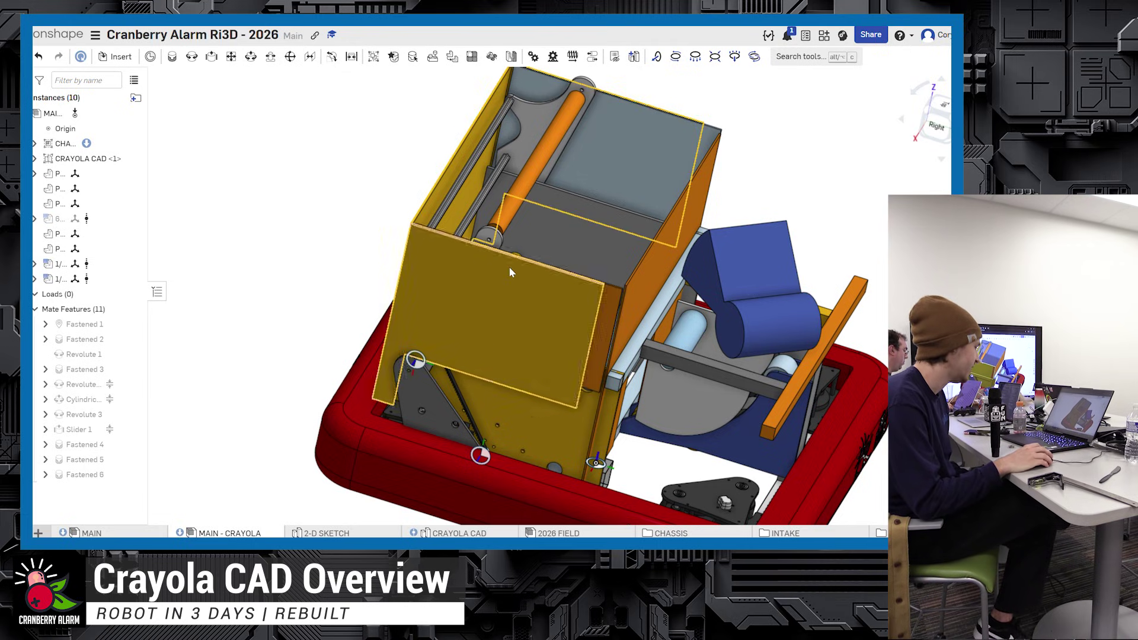
pyautogui.moveTo(503, 258); pyautogui.dragTo(517, 279, button='right')
pyautogui.moveTo(517, 280); pyautogui.dragTo(526, 338, button='middle')
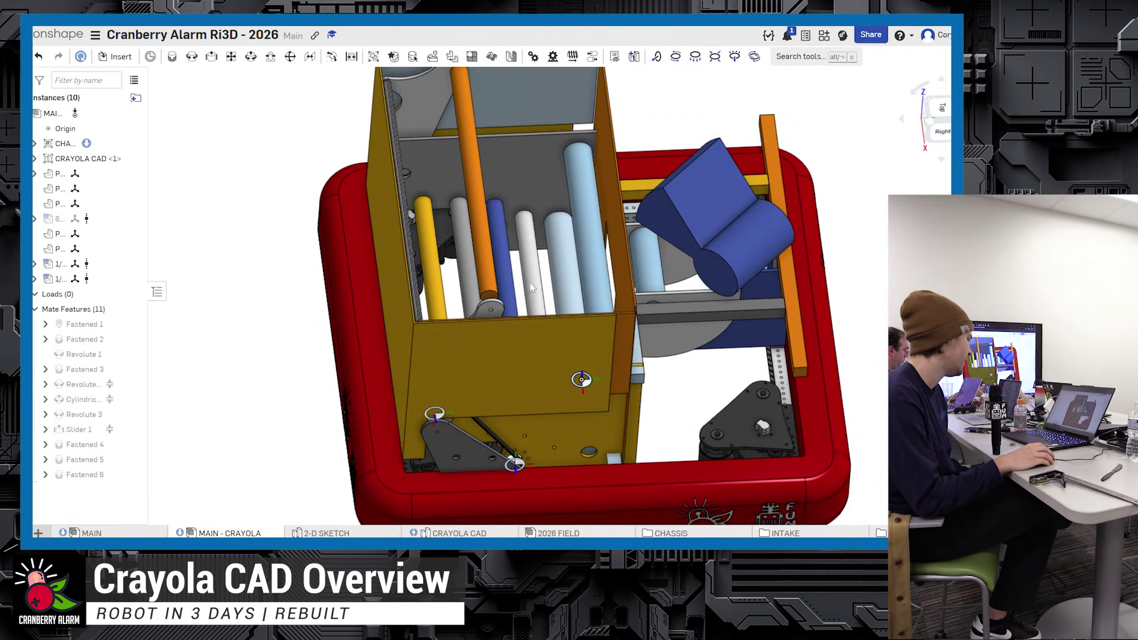
pyautogui.moveTo(525, 338); pyautogui.dragTo(545, 361, button='right')
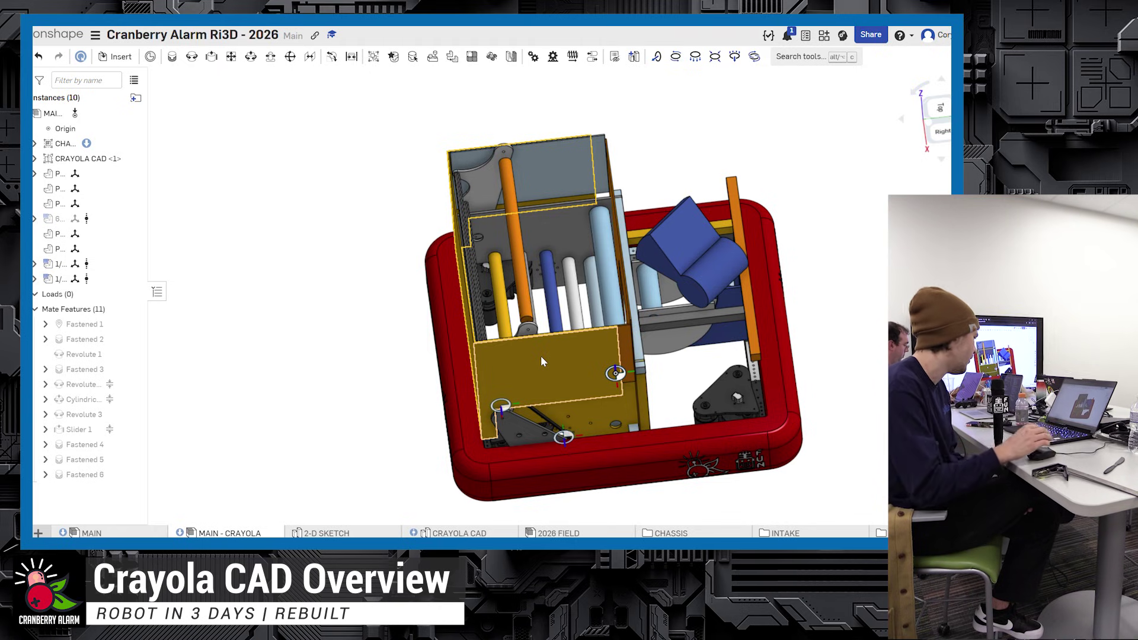
pyautogui.moveTo(535, 375); pyautogui.dragTo(540, 182, button='right')
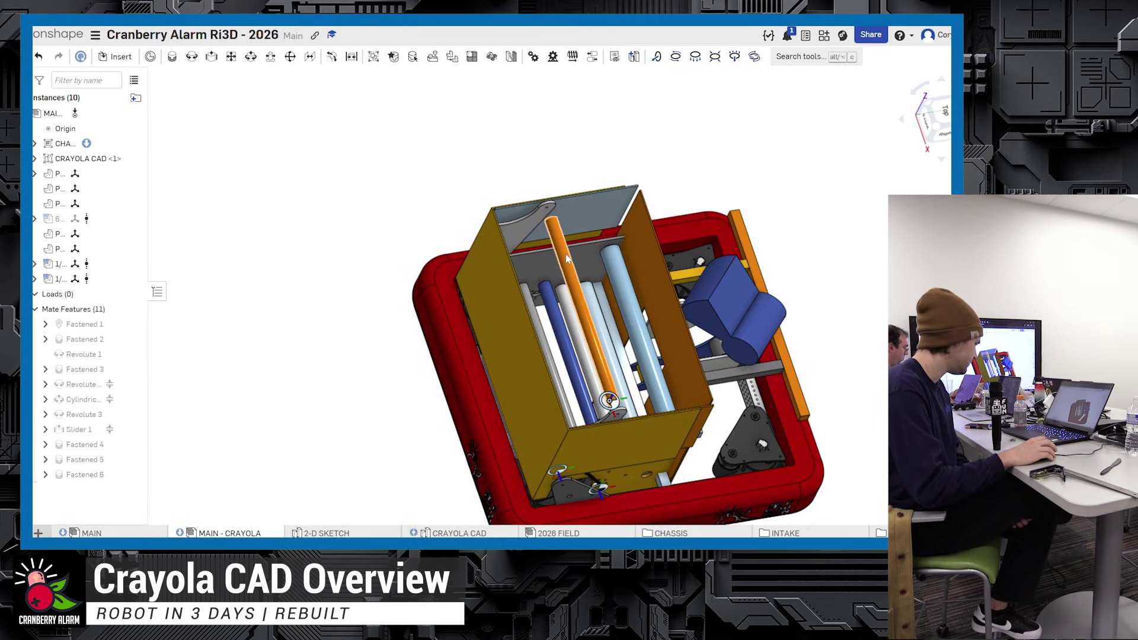
pyautogui.moveTo(566, 260); pyautogui.dragTo(573, 216, button='middle')
pyautogui.moveTo(572, 211); pyautogui.dragTo(556, 209, button='right')
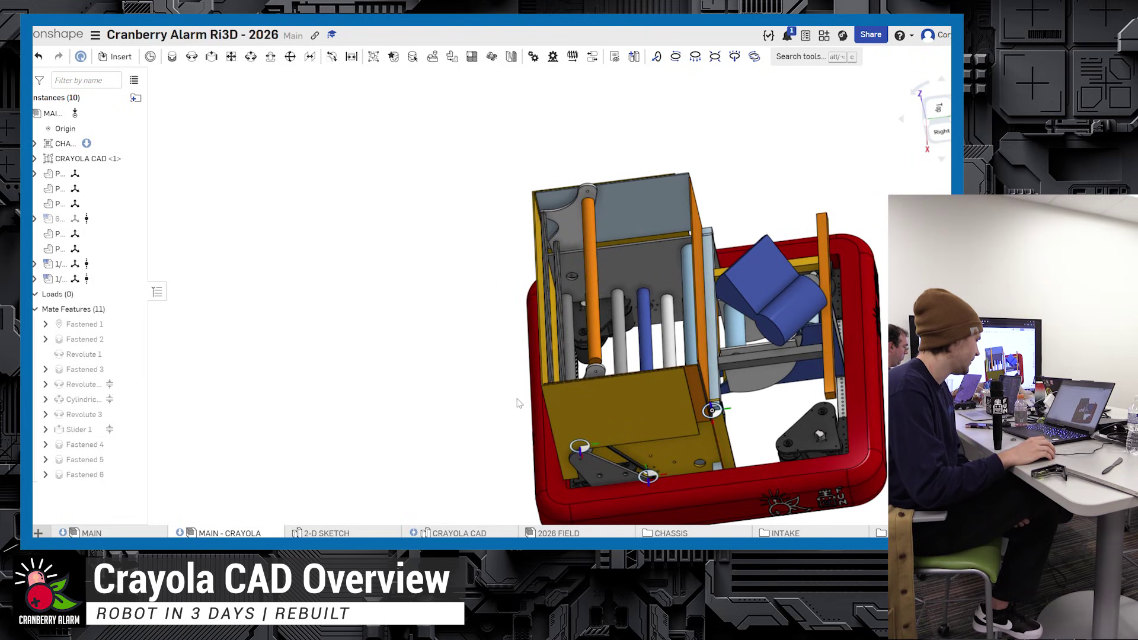
pyautogui.moveTo(518, 401); pyautogui.dragTo(561, 373, button='middle')
pyautogui.moveTo(611, 366); pyautogui.dragTo(629, 370, button='right')
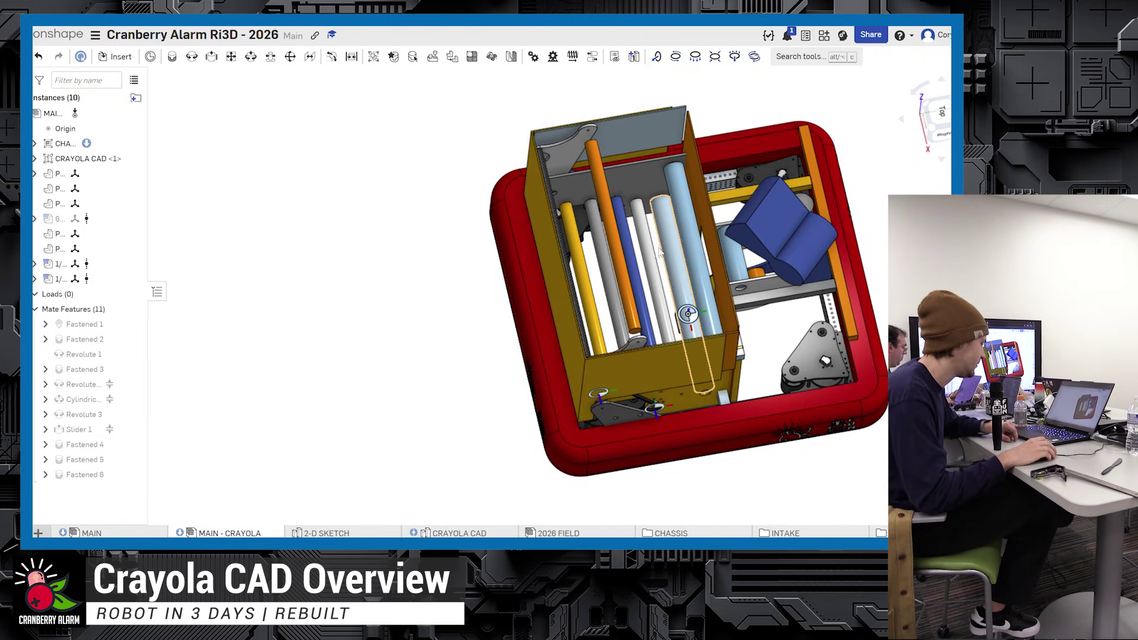
# Swing the intake arm down over the bumper and extend the yellow hopper section outward
pyautogui.moveTo(638, 278); pyautogui.dragTo(565, 259, button='right')
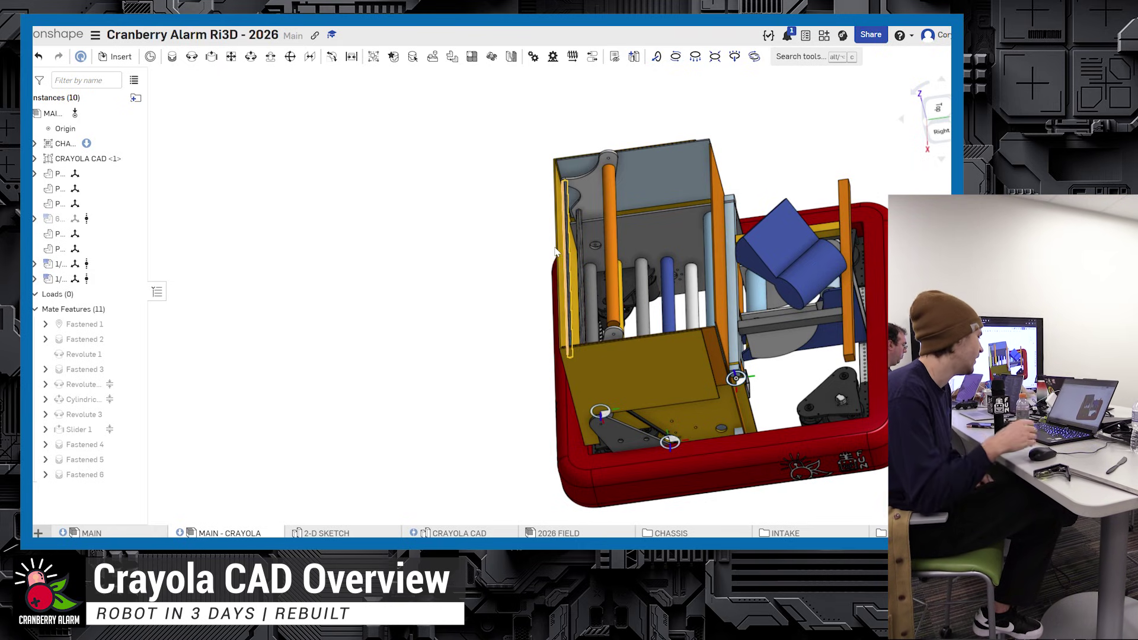
pyautogui.moveTo(639, 340); pyautogui.dragTo(579, 294, button='right')
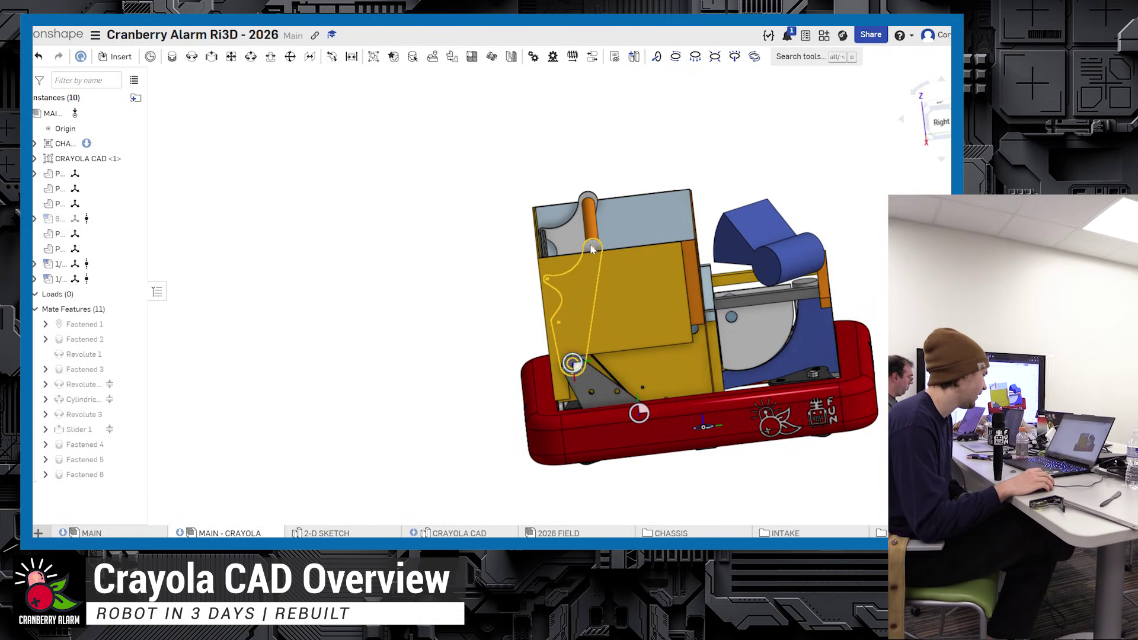
pyautogui.moveTo(587, 249); pyautogui.dragTo(492, 457)
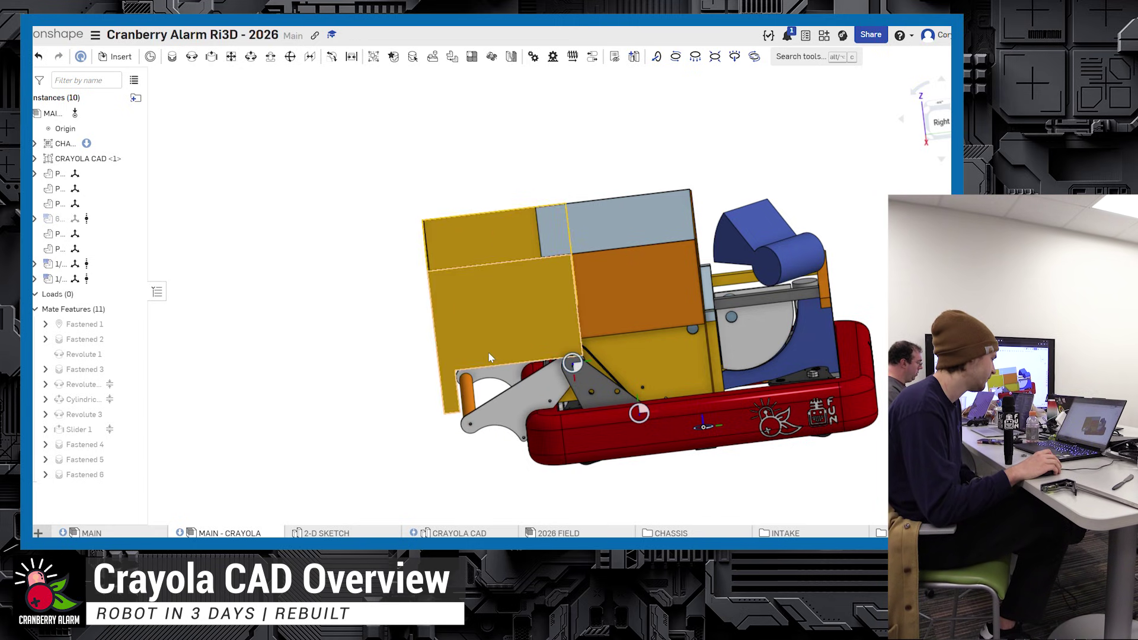
# Examine the extended hopper and deployed intake arm from above and from the side
pyautogui.moveTo(479, 286); pyautogui.dragTo(480, 344, button='right')
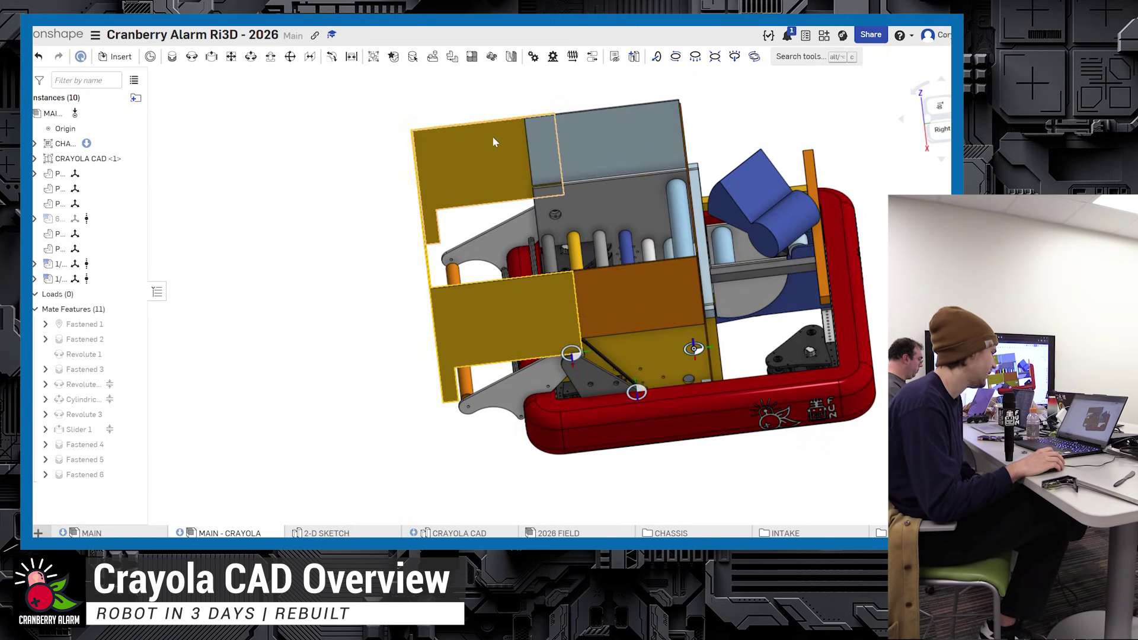
pyautogui.moveTo(501, 138); pyautogui.dragTo(524, 142)
pyautogui.moveTo(524, 141); pyautogui.dragTo(554, 137, button='right')
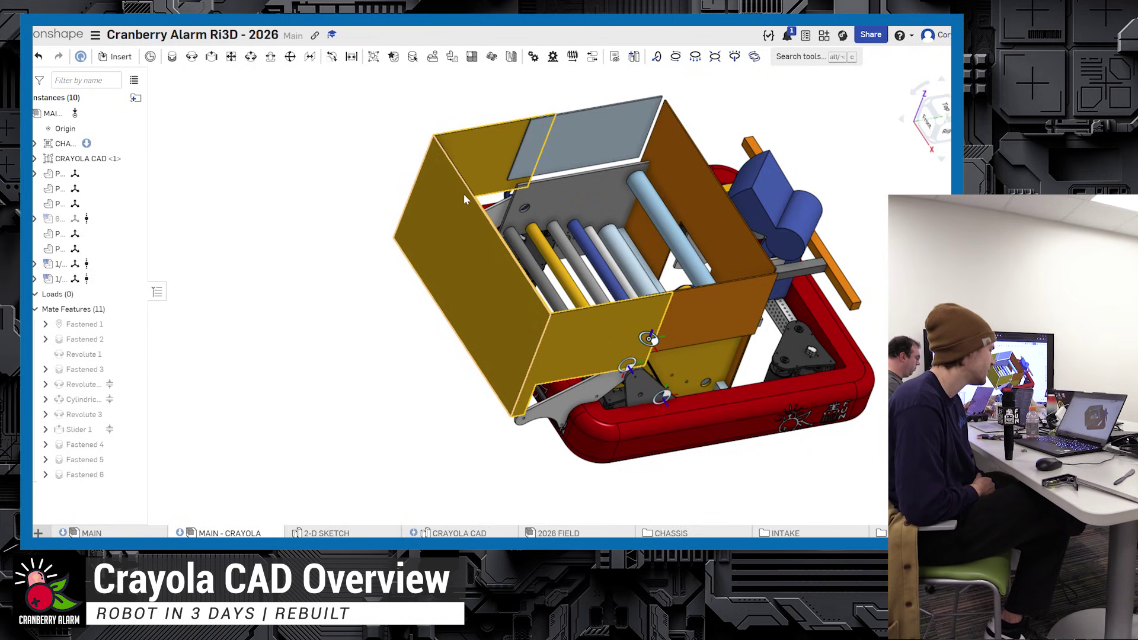
pyautogui.moveTo(458, 187); pyautogui.dragTo(473, 257, button='right')
pyautogui.moveTo(459, 198); pyautogui.dragTo(420, 410, button='right')
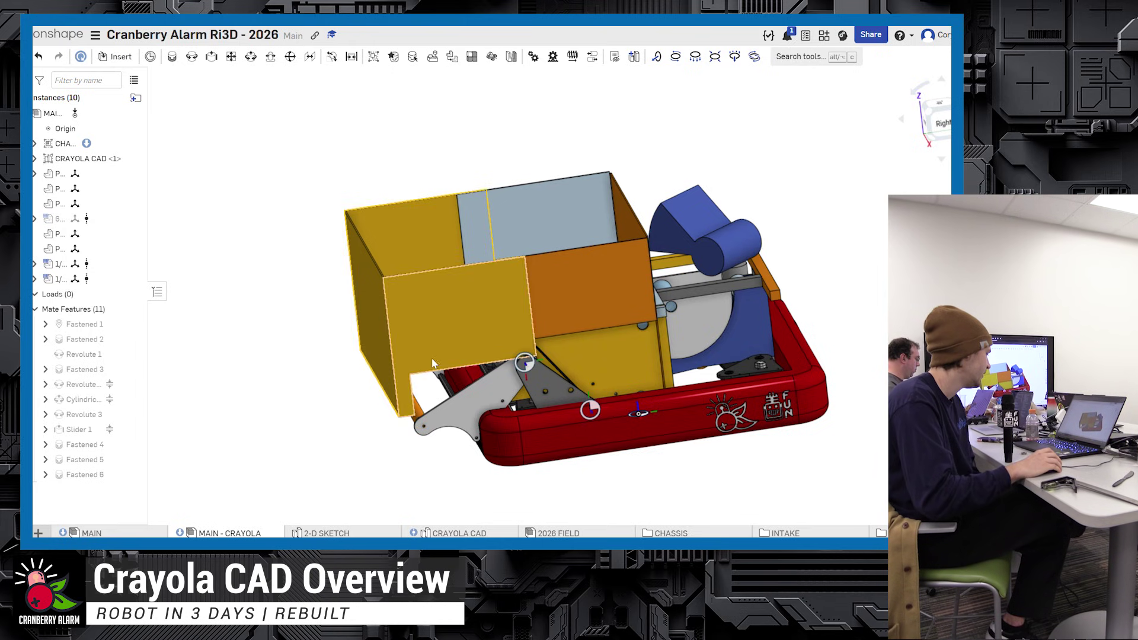
pyautogui.moveTo(431, 358); pyautogui.dragTo(437, 395, button='right')
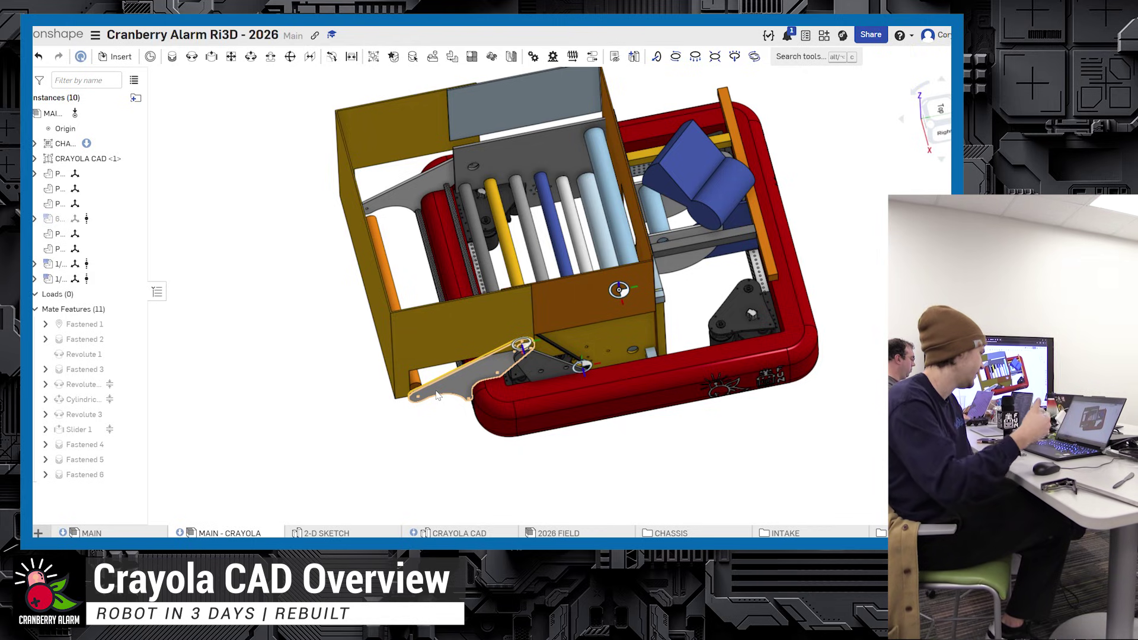
# Hide the yellow extending hopper section and swing the intake arm up clear of the bumper
pyautogui.moveTo(417, 408); pyautogui.dragTo(409, 375, button='right')
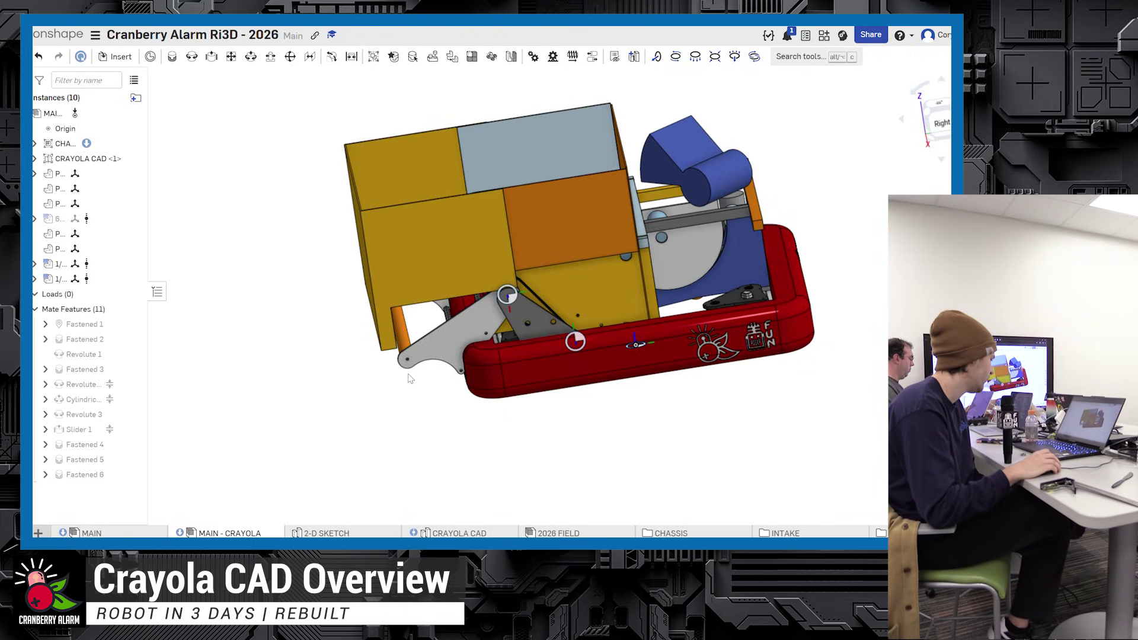
pyautogui.moveTo(415, 282); pyautogui.dragTo(416, 310, button='middle')
pyautogui.moveTo(417, 315); pyautogui.dragTo(408, 344, button='right')
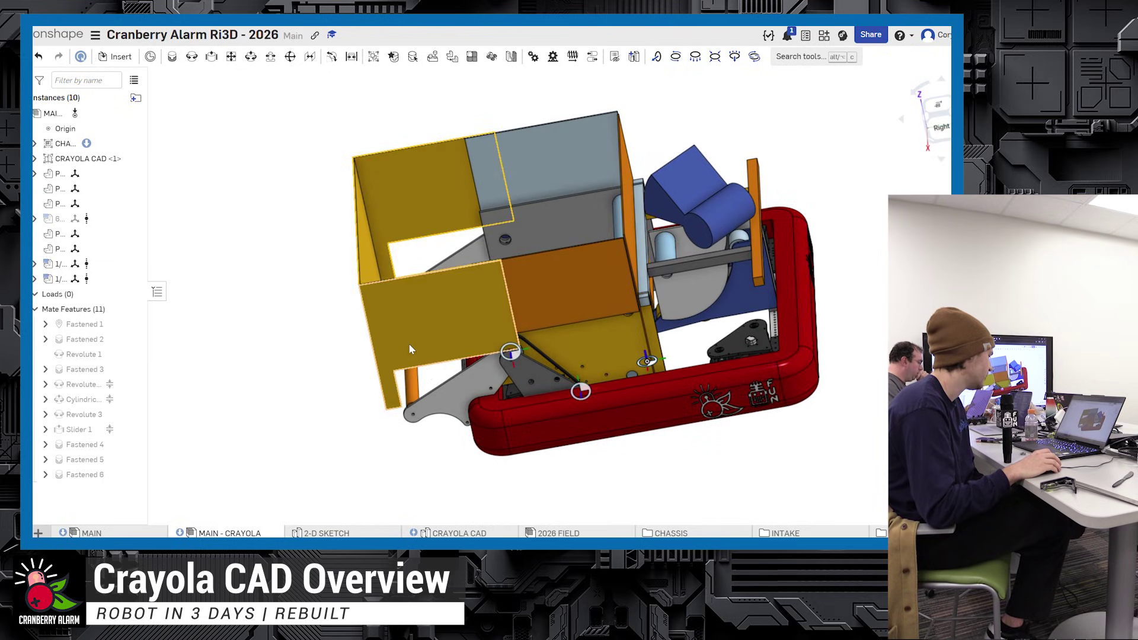
pyautogui.click(434, 327)
pyautogui.press('y')
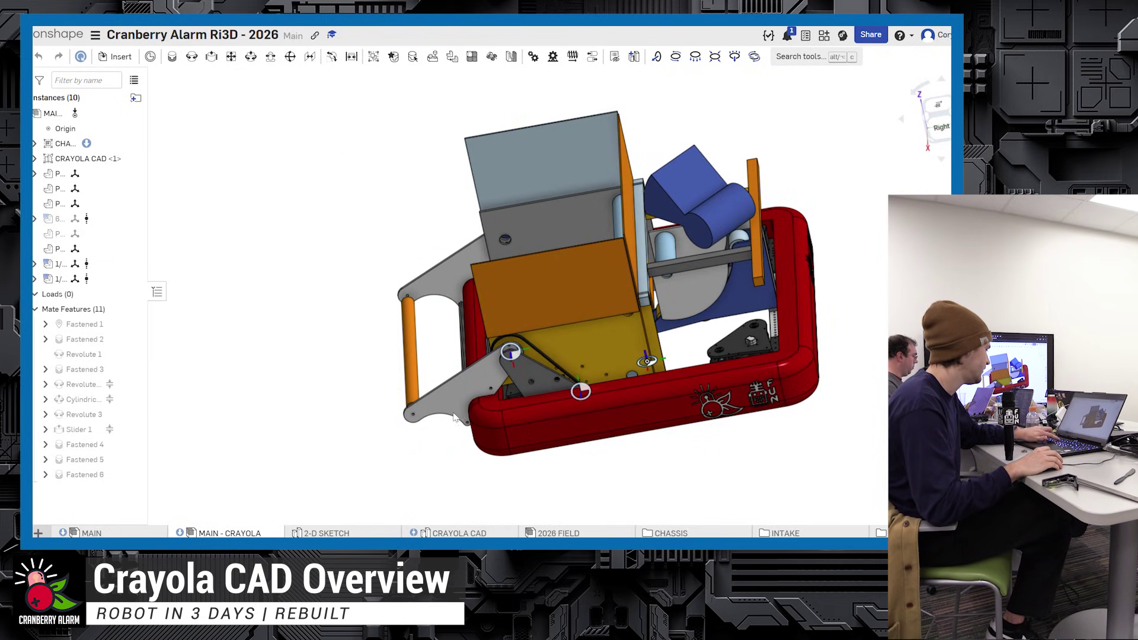
pyautogui.moveTo(428, 398); pyautogui.dragTo(425, 320)
pyautogui.moveTo(424, 321); pyautogui.dragTo(445, 344, button='right')
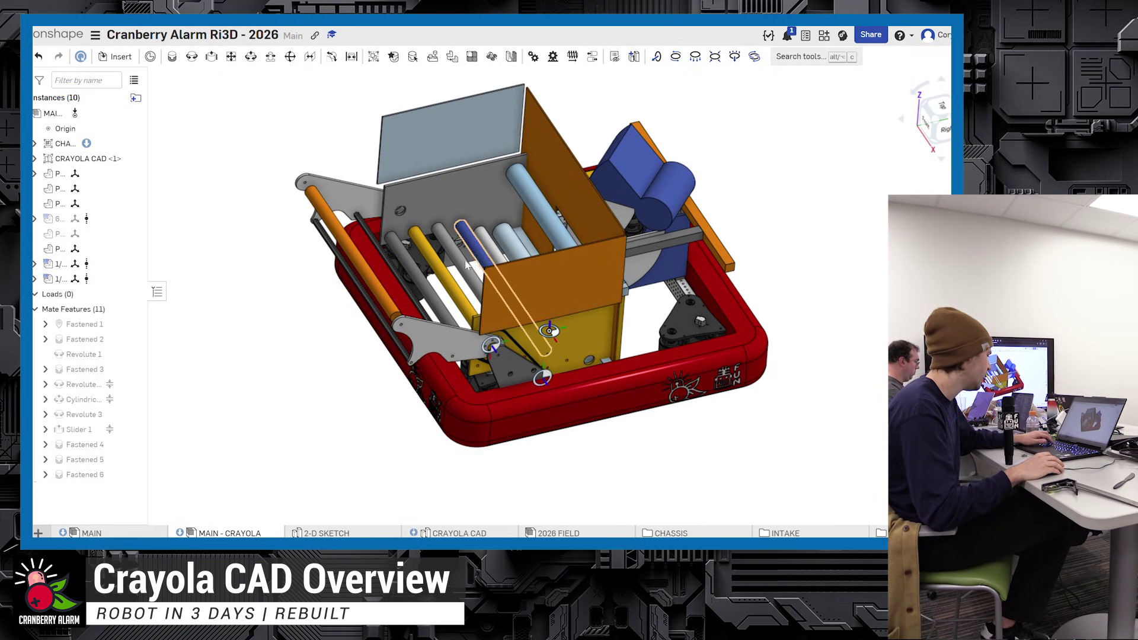
# Examine the hopper floor rollers, the upper light-blue roller and the opening in the orange back wall up close
pyautogui.scroll(-4, 417, 282)
pyautogui.scroll(6, 417, 282)
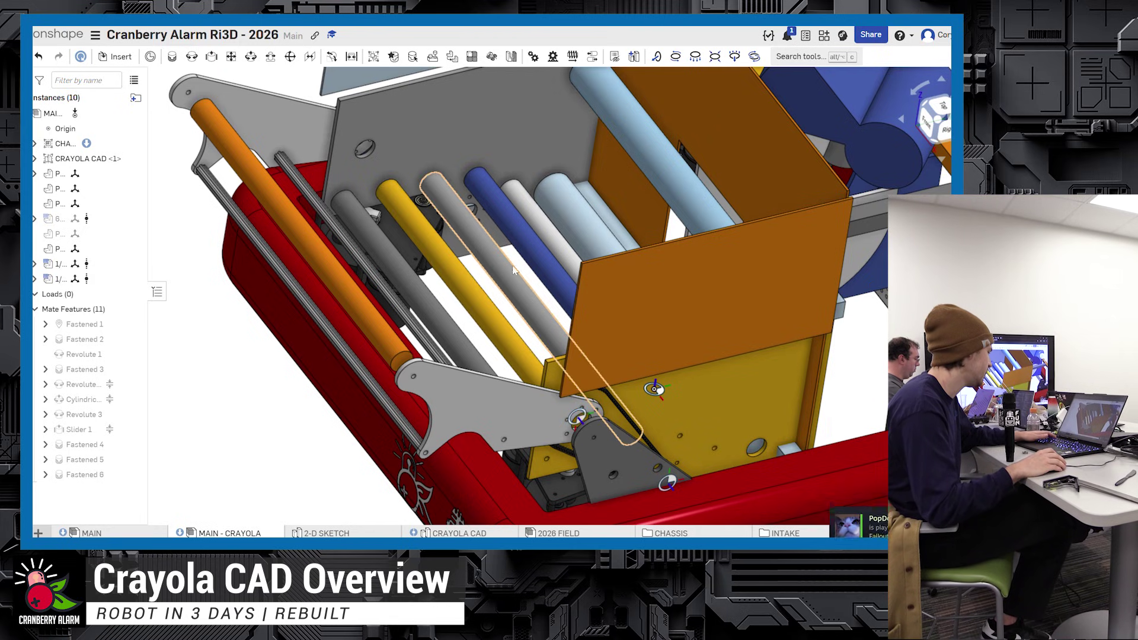
pyautogui.moveTo(483, 276); pyautogui.dragTo(463, 298, button='right')
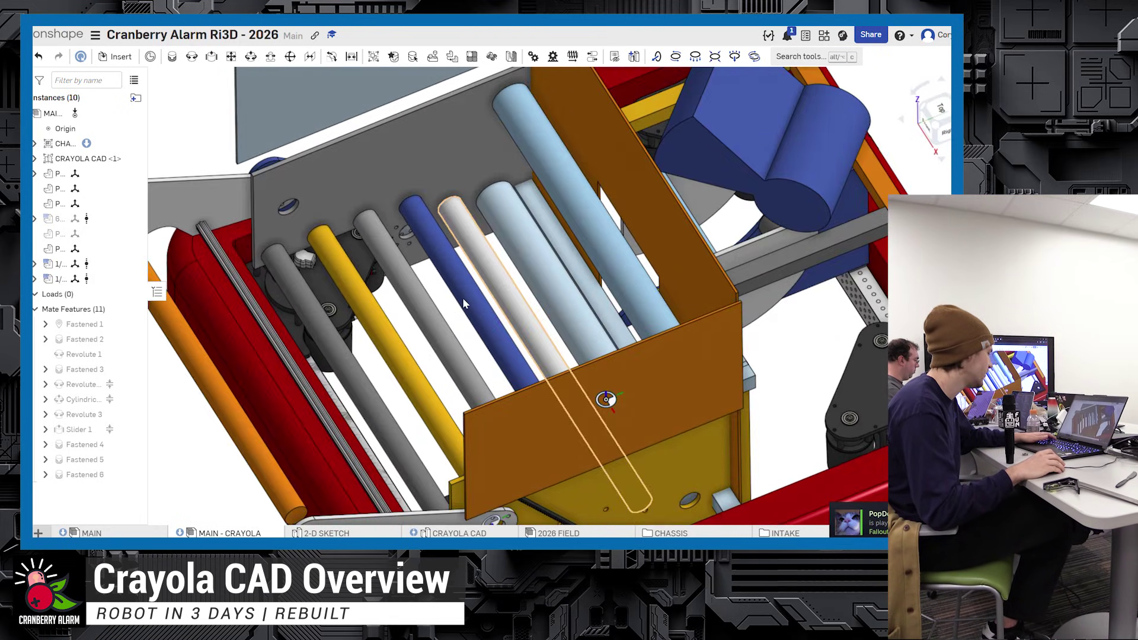
pyautogui.moveTo(567, 293); pyautogui.dragTo(612, 300, button='right')
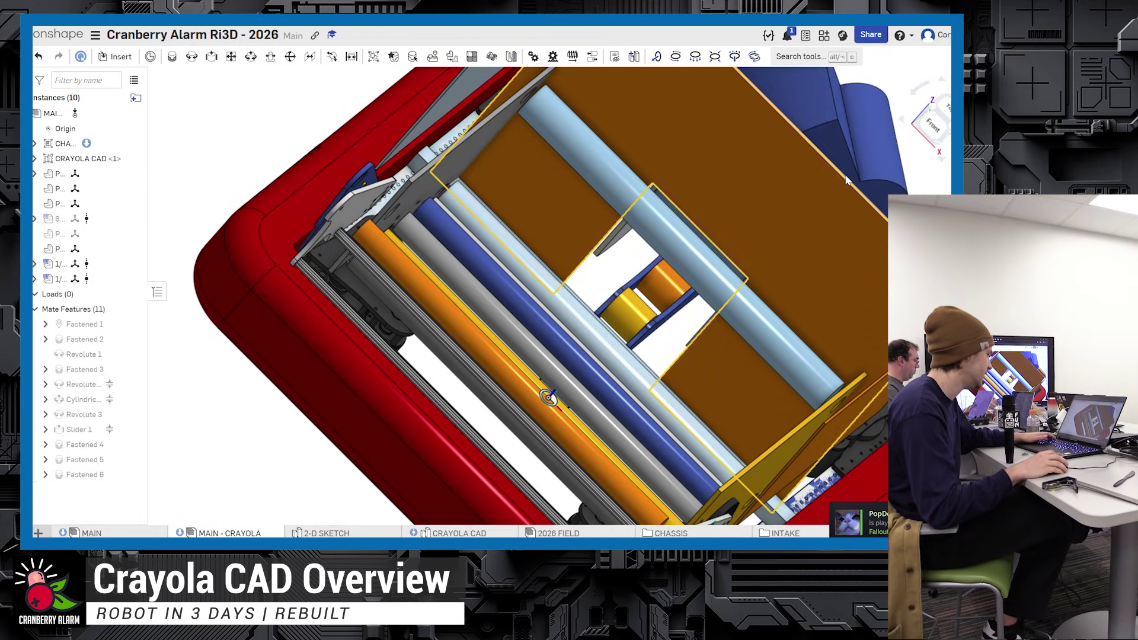
pyautogui.moveTo(766, 195); pyautogui.dragTo(692, 194, button='middle')
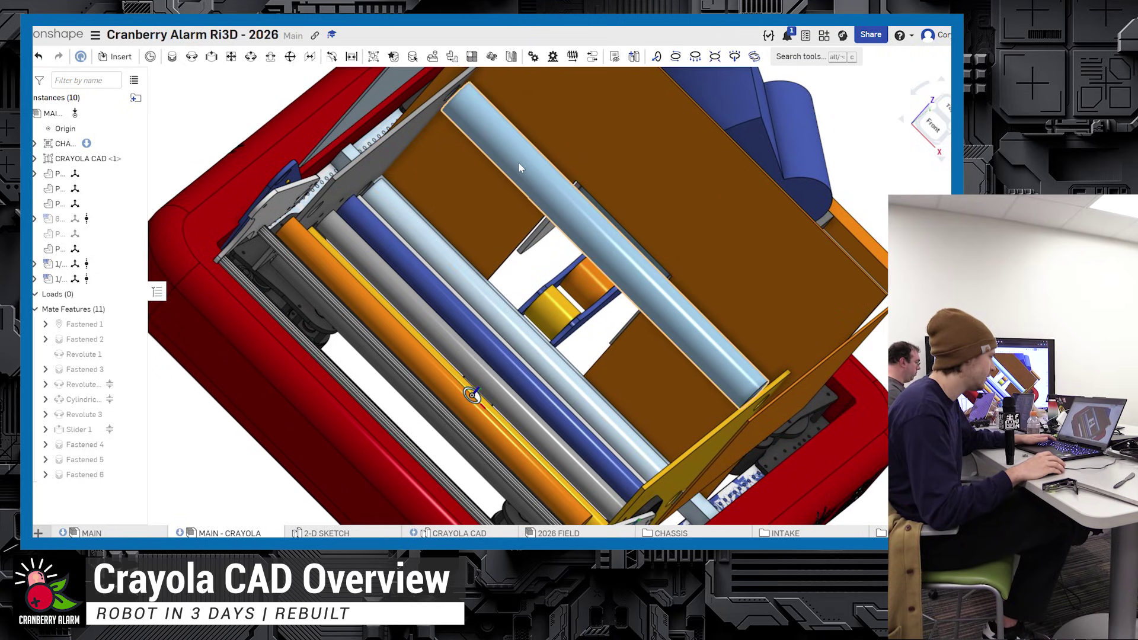
pyautogui.click(518, 162)
pyautogui.moveTo(518, 162)
pyautogui.mouseDown(button='right')
pyautogui.moveTo(486, 158)
pyautogui.moveTo(497, 162)
pyautogui.mouseUp(button='right')
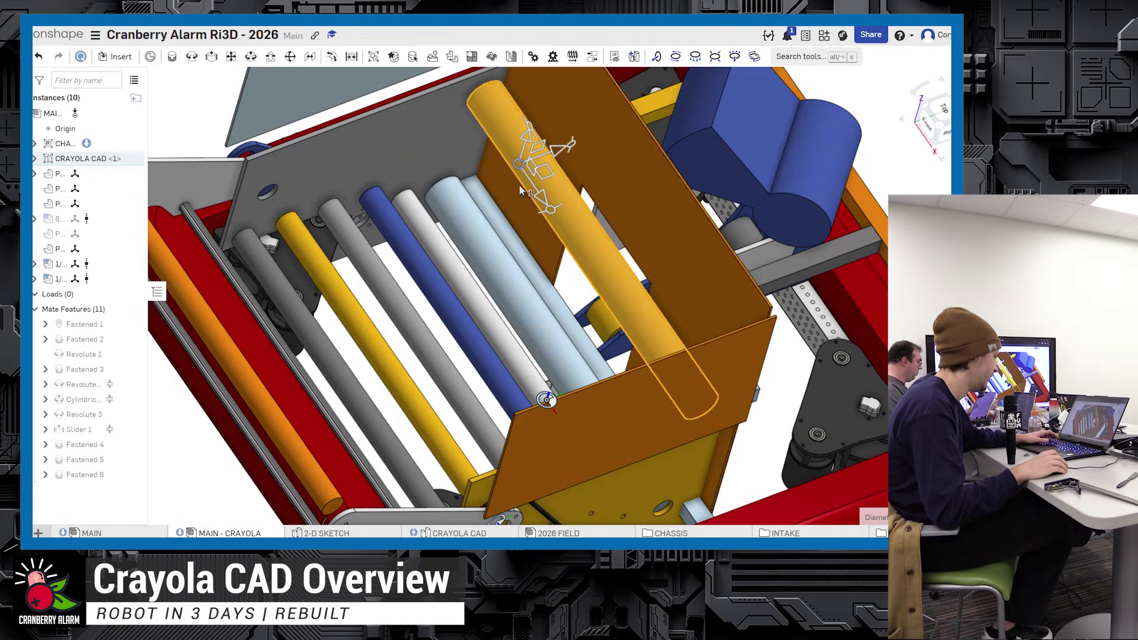
pyautogui.press('f')
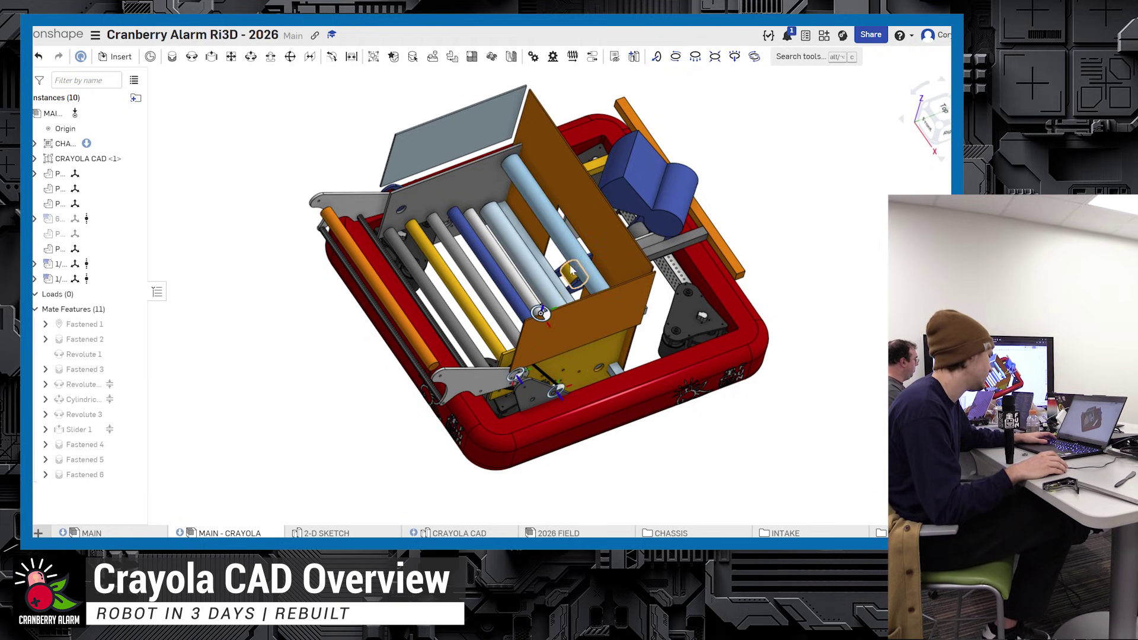
pyautogui.moveTo(571, 265); pyautogui.dragTo(609, 284, button='middle')
pyautogui.scroll(-1, 591, 311)
pyautogui.scroll(6, 602, 287)
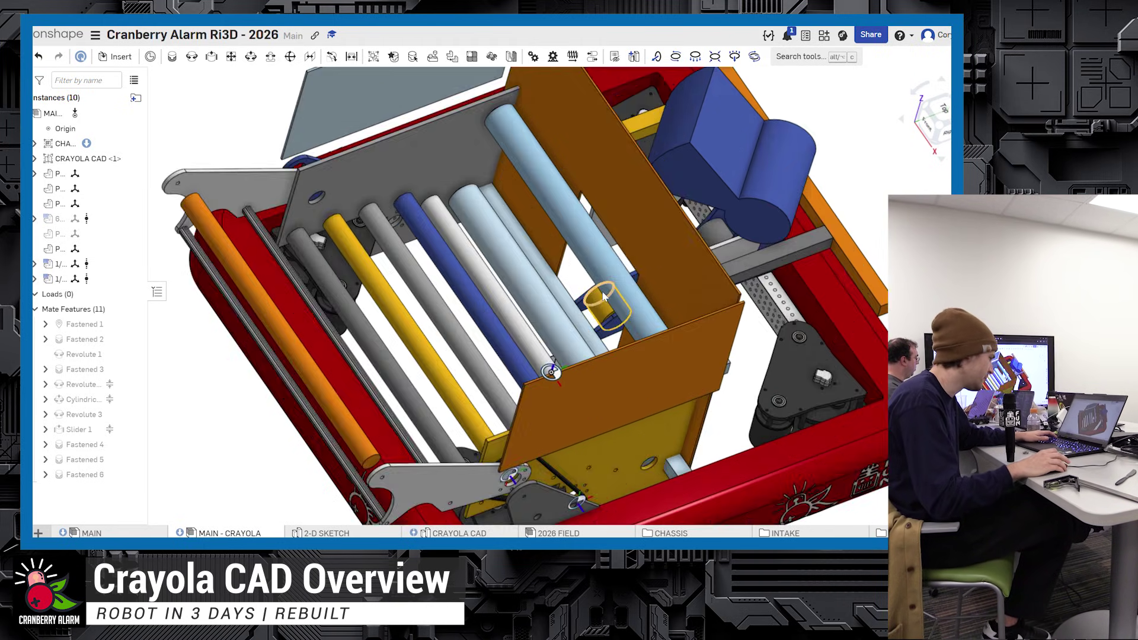
# Examine the path from the hopper through the curved blue side plate and rollers up to the shooter hood from the side
pyautogui.moveTo(603, 287); pyautogui.dragTo(577, 152, button='right')
pyautogui.moveTo(576, 152); pyautogui.dragTo(564, 234, button='middle')
pyautogui.moveTo(564, 233); pyautogui.dragTo(649, 341, button='right')
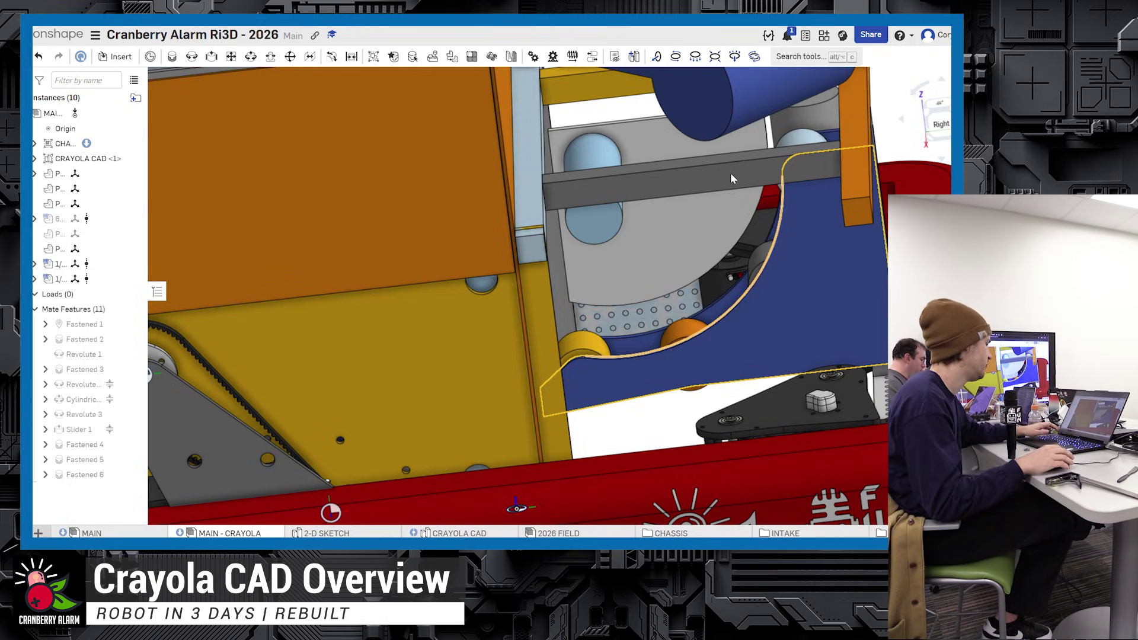
pyautogui.scroll(-3, 635, 268)
pyautogui.moveTo(641, 266); pyautogui.dragTo(645, 274, button='middle')
pyautogui.moveTo(646, 278); pyautogui.dragTo(645, 285, button='right')
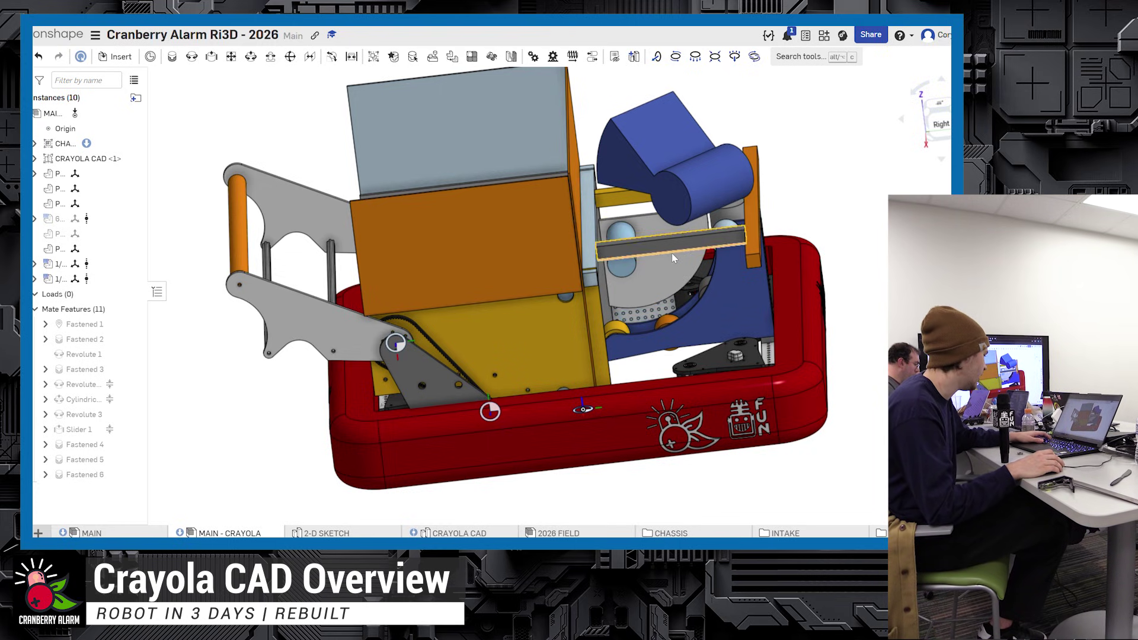
pyautogui.moveTo(672, 254); pyautogui.dragTo(656, 282, button='middle')
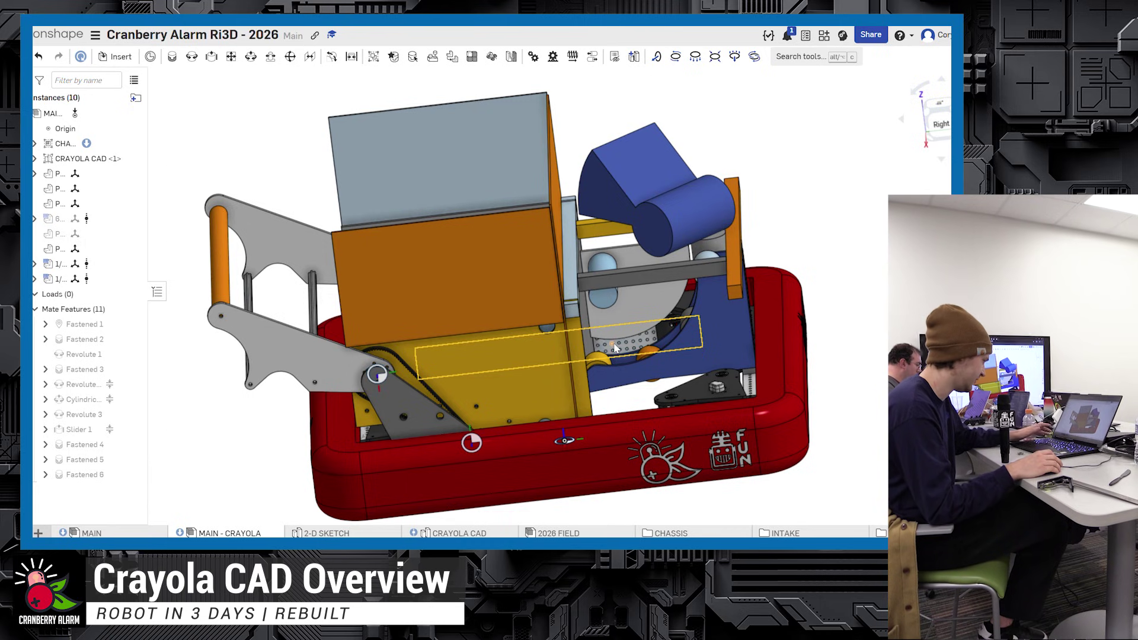
pyautogui.moveTo(616, 349); pyautogui.dragTo(630, 318, button='right')
pyautogui.moveTo(699, 308)
pyautogui.mouseDown(button='right')
pyautogui.moveTo(699, 320)
pyautogui.moveTo(703, 296)
pyautogui.moveTo(697, 308)
pyautogui.moveTo(697, 298)
pyautogui.moveTo(682, 303)
pyautogui.mouseUp(button='right')
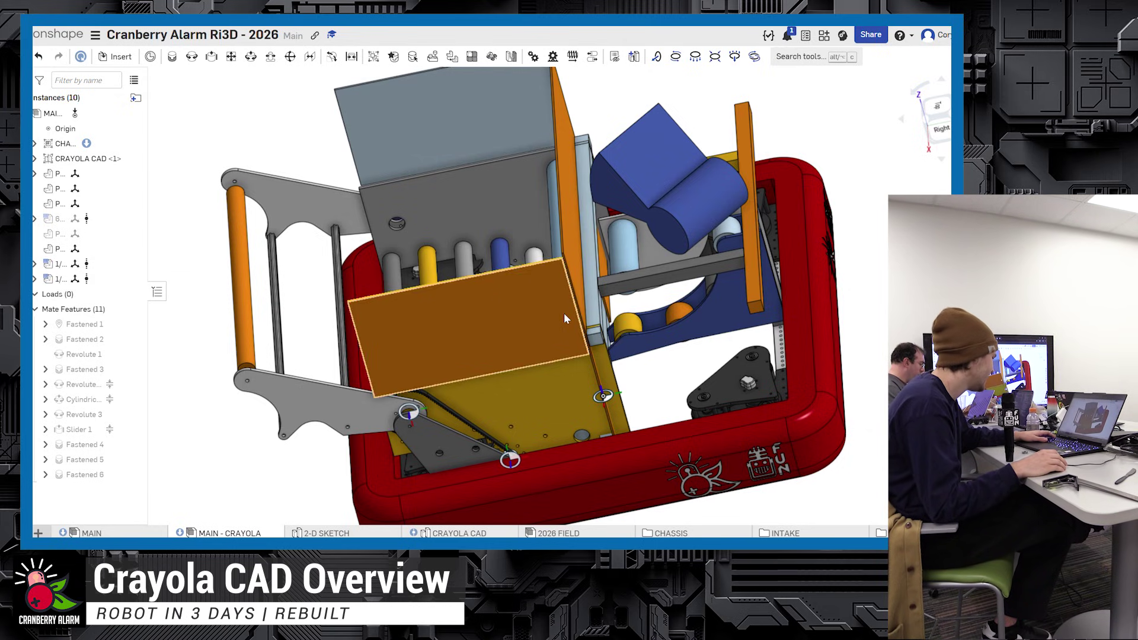
# Show the hidden yellow hopper section again around the front of the orange hopper walls
pyautogui.moveTo(564, 314); pyautogui.dragTo(530, 317, button='right')
pyautogui.moveTo(527, 311); pyautogui.dragTo(589, 296, button='middle')
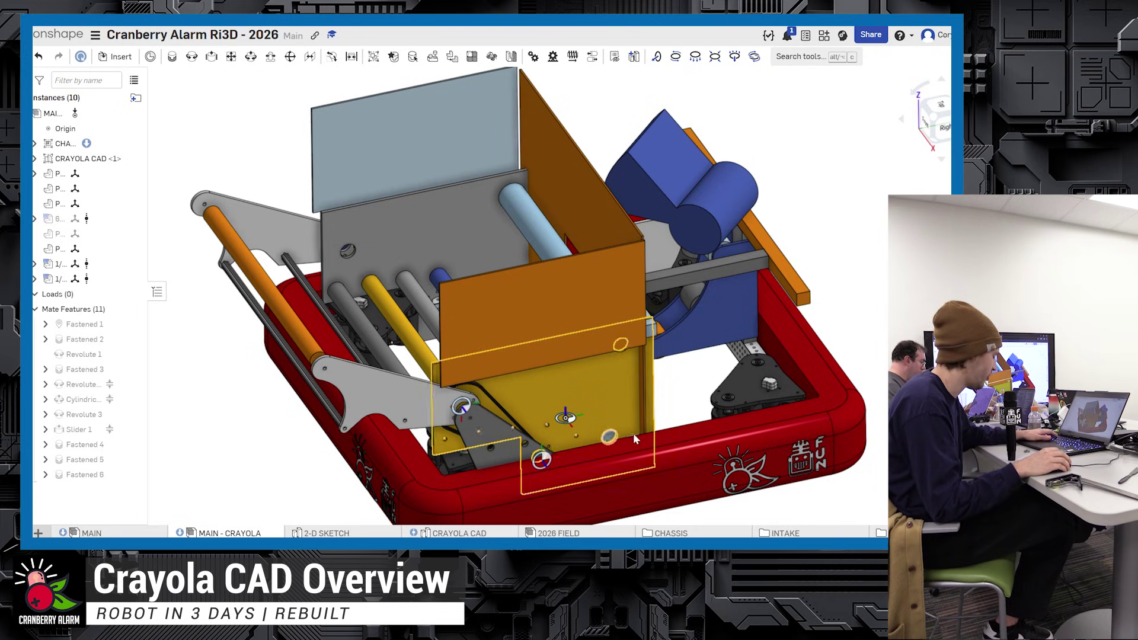
pyautogui.moveTo(413, 387); pyautogui.dragTo(416, 384, button='right')
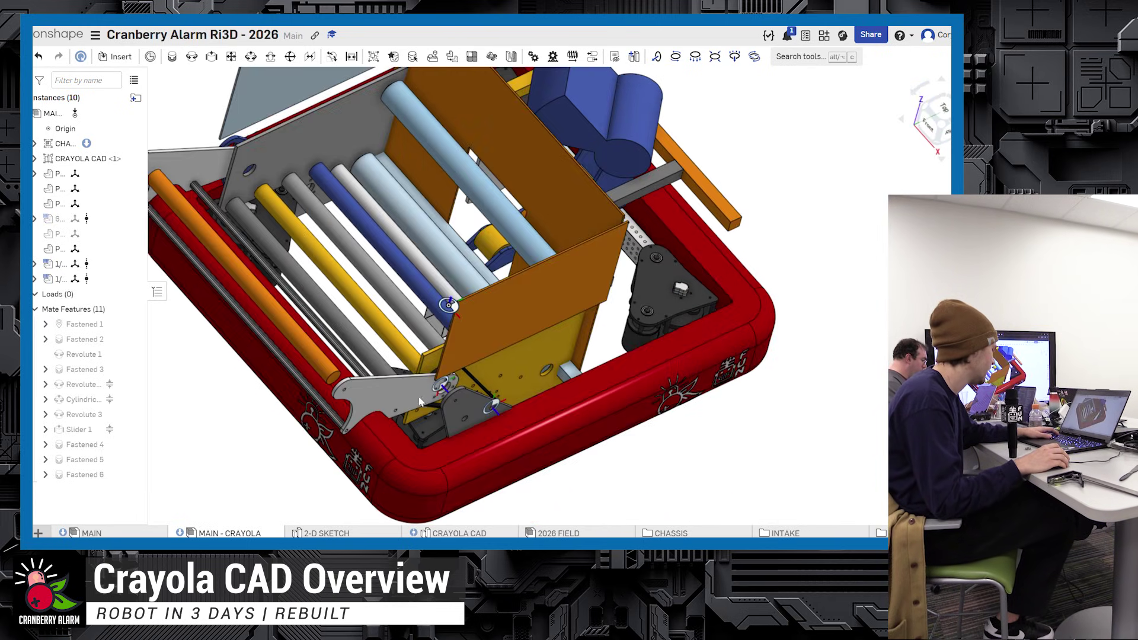
pyautogui.moveTo(419, 402); pyautogui.dragTo(404, 370, button='right')
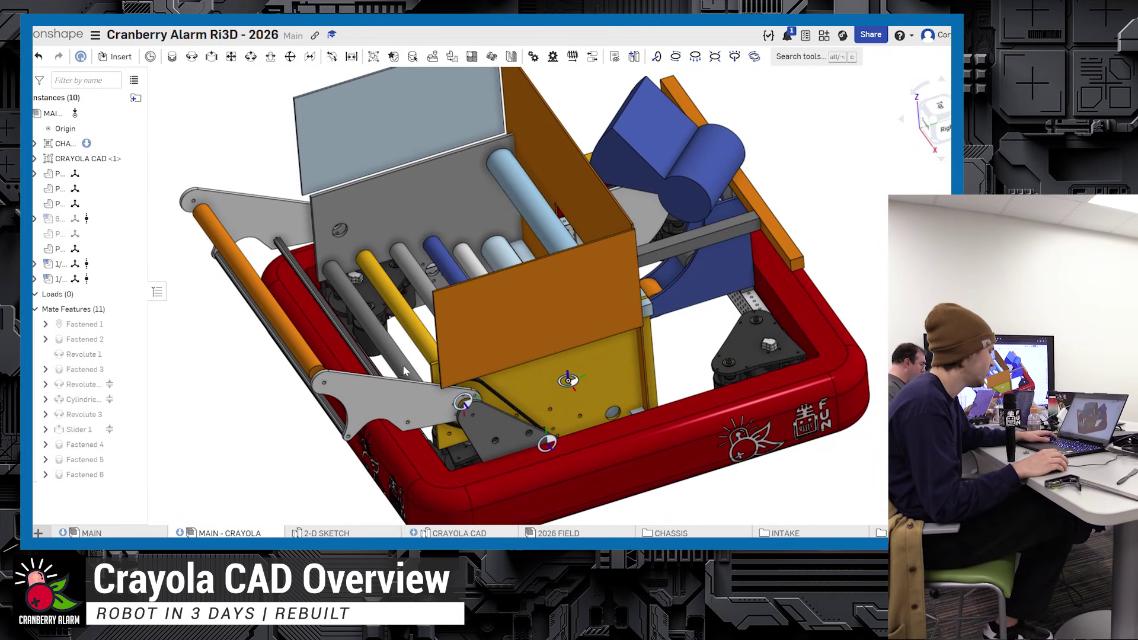
pyautogui.moveTo(404, 366); pyautogui.dragTo(402, 370, button='middle')
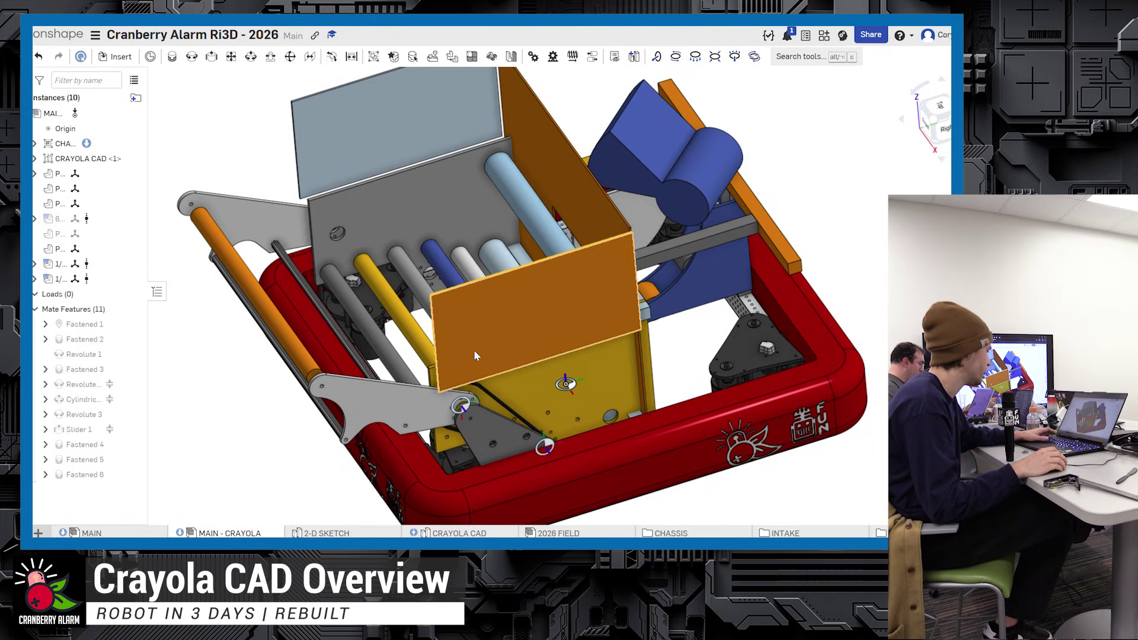
pyautogui.moveTo(468, 354)
pyautogui.mouseDown(button='right')
pyautogui.moveTo(471, 337)
pyautogui.moveTo(452, 337)
pyautogui.moveTo(469, 343)
pyautogui.mouseUp(button='right')
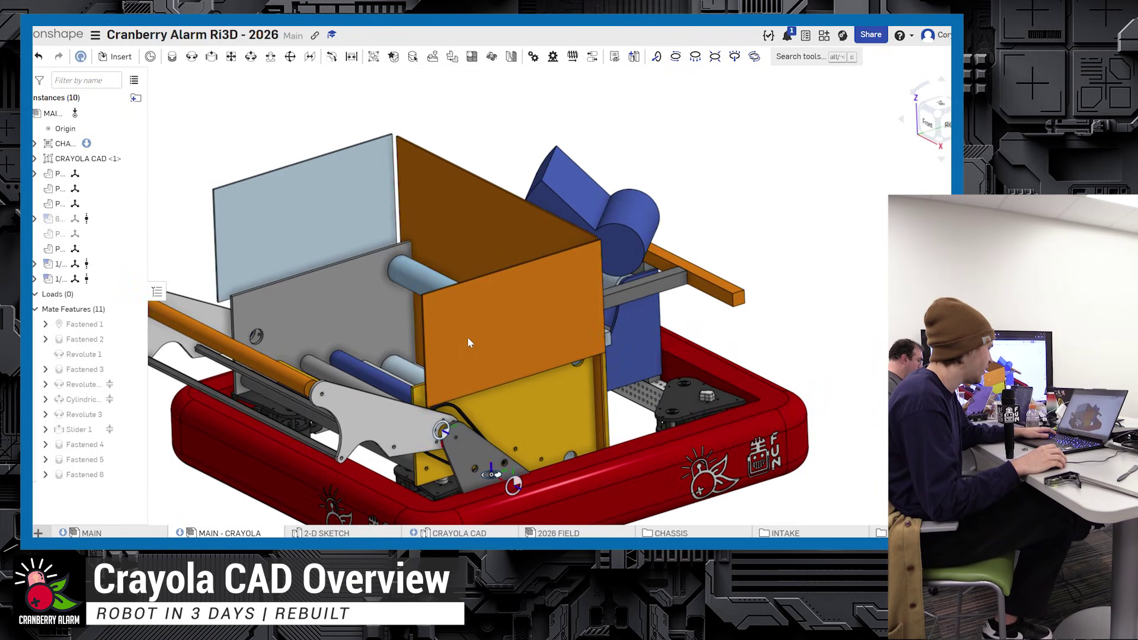
pyautogui.hotkey('shift', 'y')
pyautogui.moveTo(503, 308); pyautogui.dragTo(543, 305, button='middle')
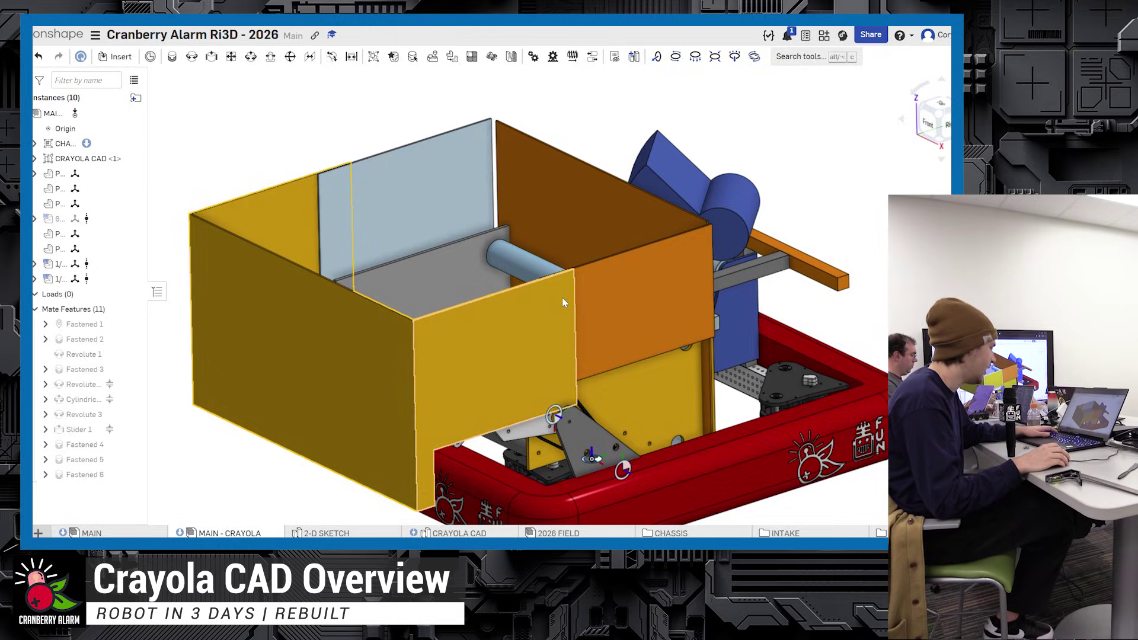